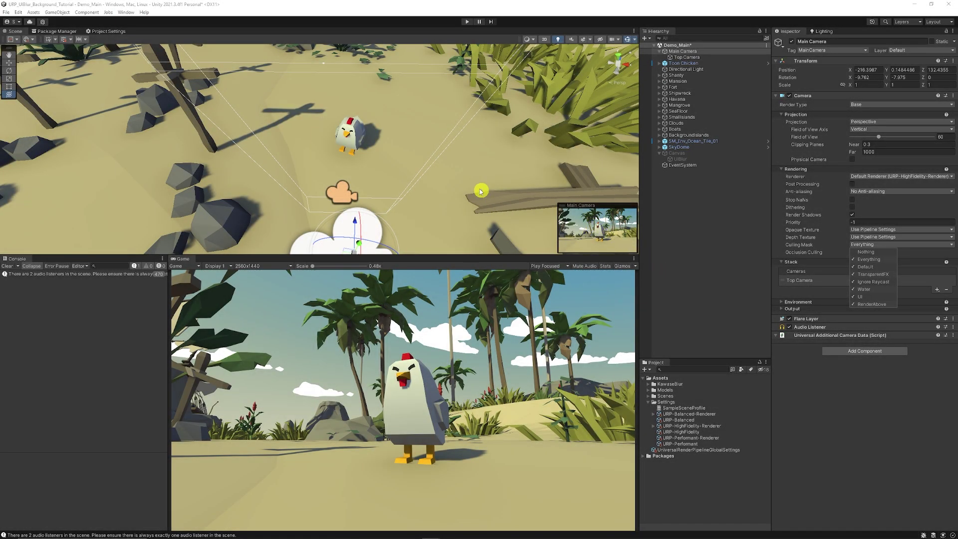
# Exclude RenderAbove from Main Camera's Culling Mask and enable the Canvas object.
pyautogui.keyDown('alt'); pyautogui.moveTo(480, 191); pyautogui.dragTo(399, 172); pyautogui.keyUp('alt')
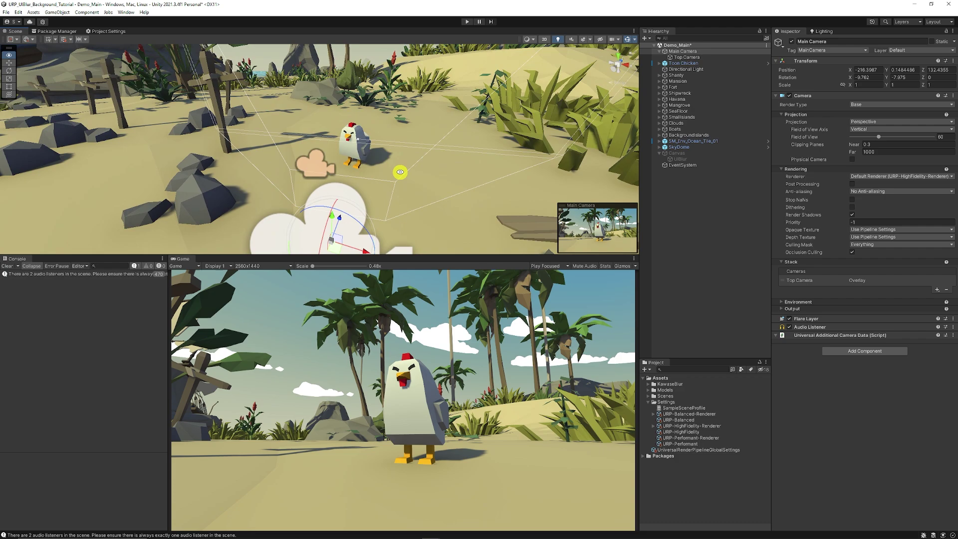
pyautogui.click(879, 244)
pyautogui.click(874, 304)
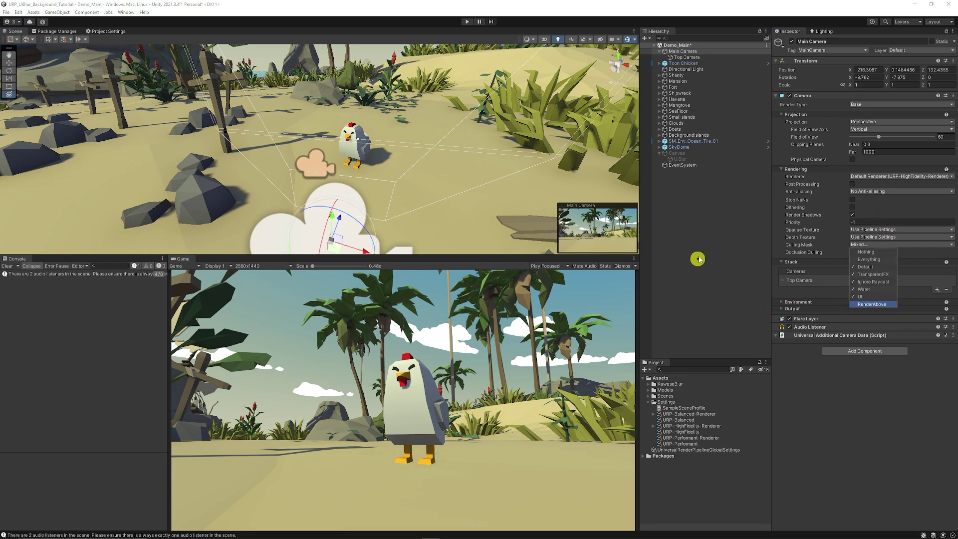
pyautogui.click(688, 153)
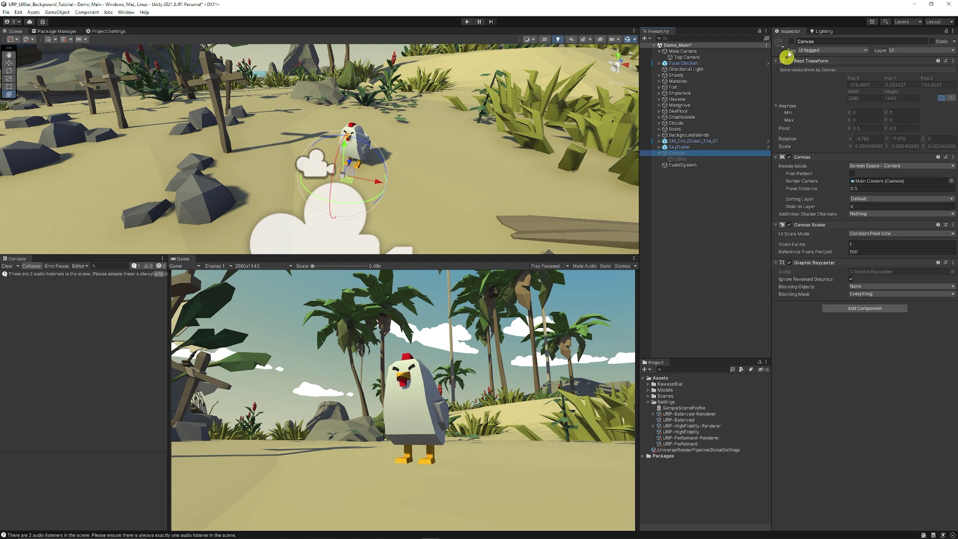
pyautogui.click(791, 42)
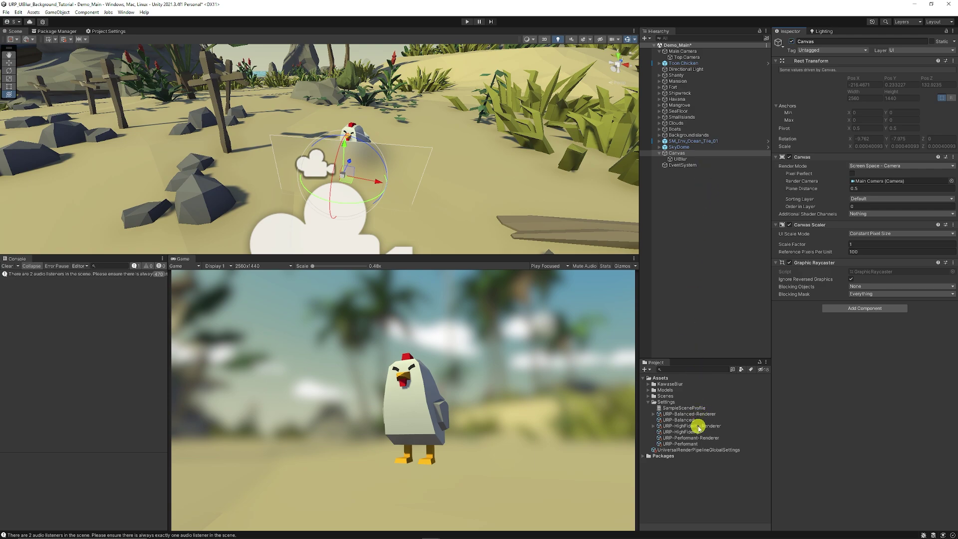
# Adjust the Kawase Blur Passes on URP-HighFidelity-Renderer, then clear the selection.
pyautogui.click(698, 427)
pyautogui.moveTo(895, 266)
pyautogui.mouseDown()
pyautogui.moveTo(848, 270)
pyautogui.moveTo(902, 274)
pyautogui.mouseUp()
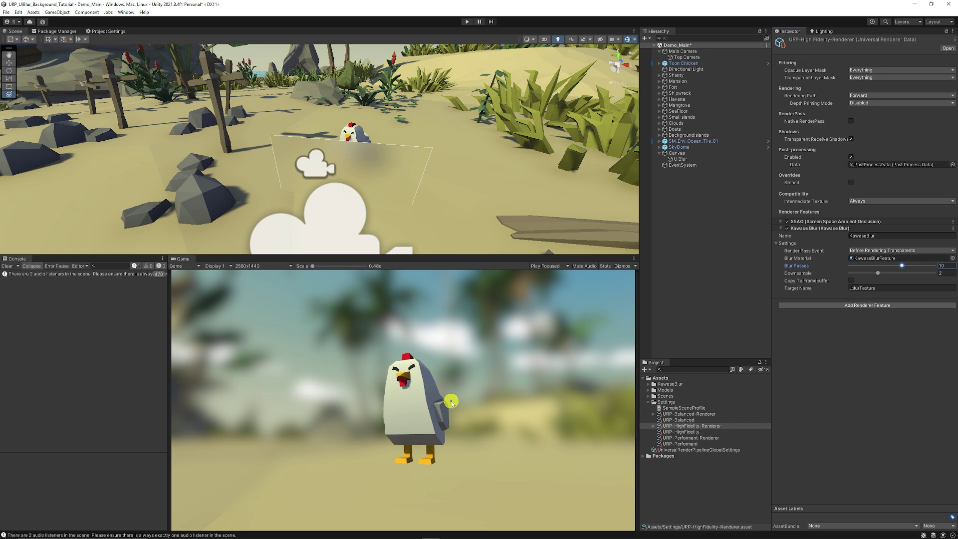
pyautogui.click(723, 267)
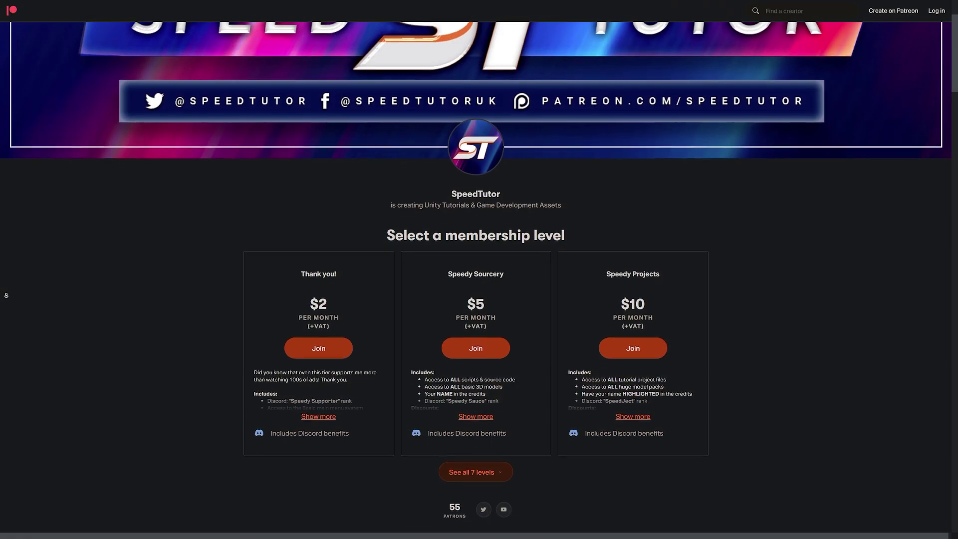
# Scroll SpeedTutor's Patreon page past the membership tiers and About section to Recent posts.
pyautogui.scroll(-5, 6, 295)
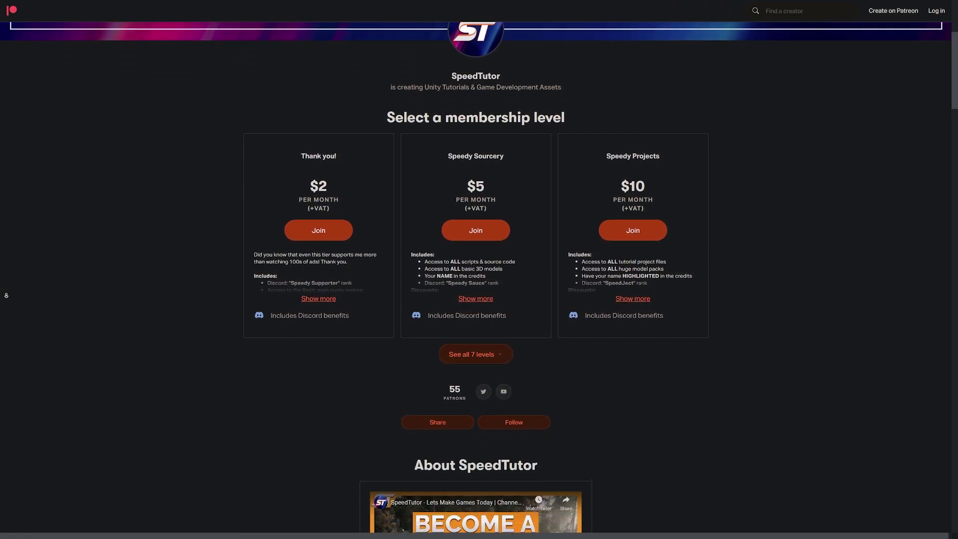
pyautogui.scroll(-8, 6, 295)
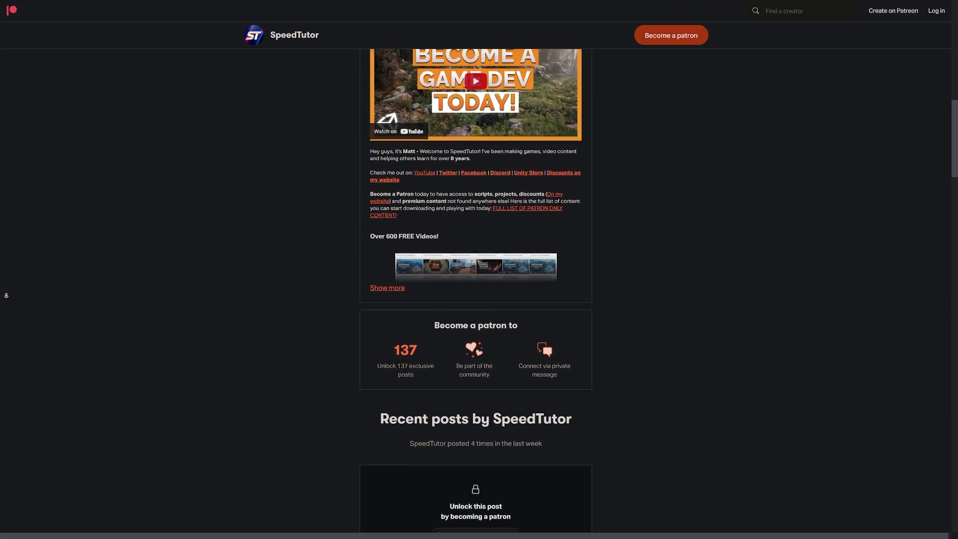
pyautogui.scroll(-9, 6, 295)
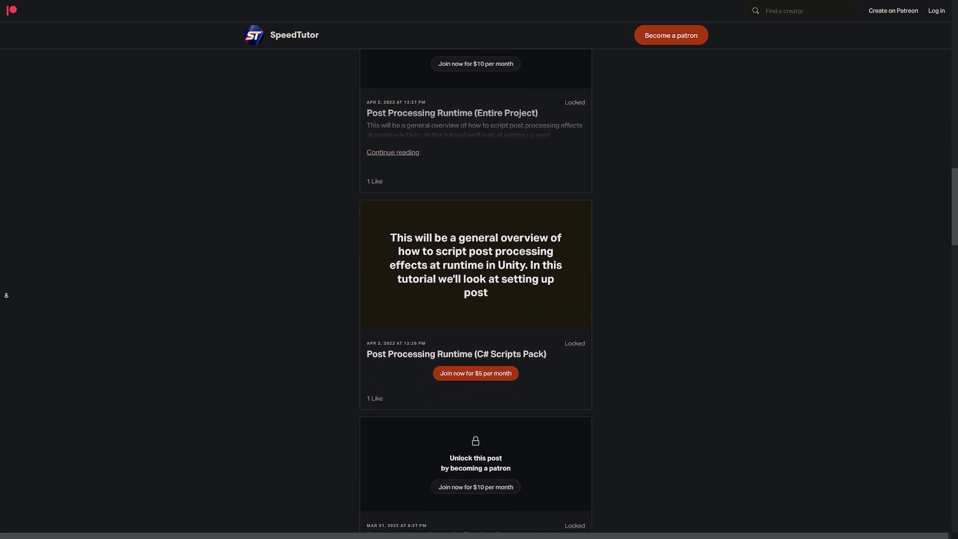
pyautogui.scroll(-9, 6, 295)
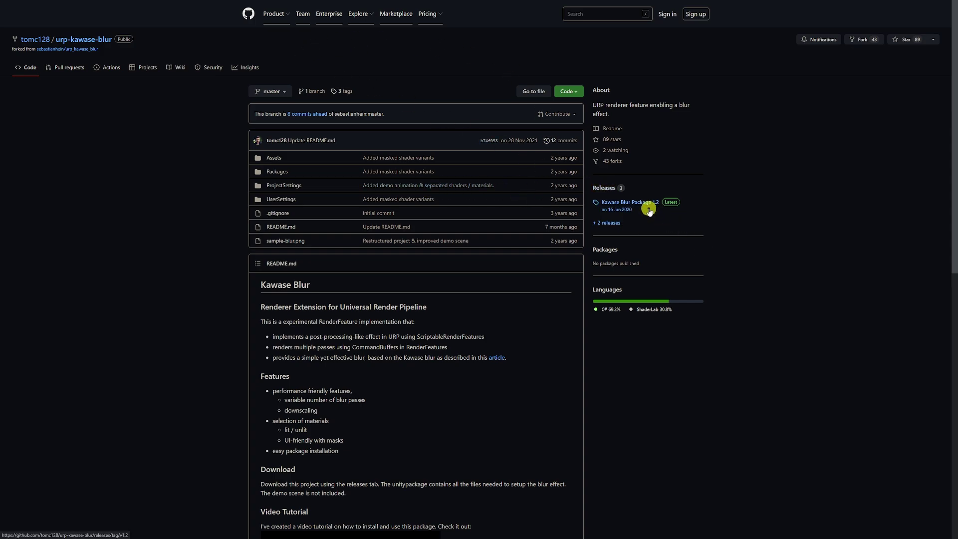
# Download kawase-blur-1.2.unitypackage from the Kawase Blur Package 1.2 release assets.
pyautogui.click(620, 204)
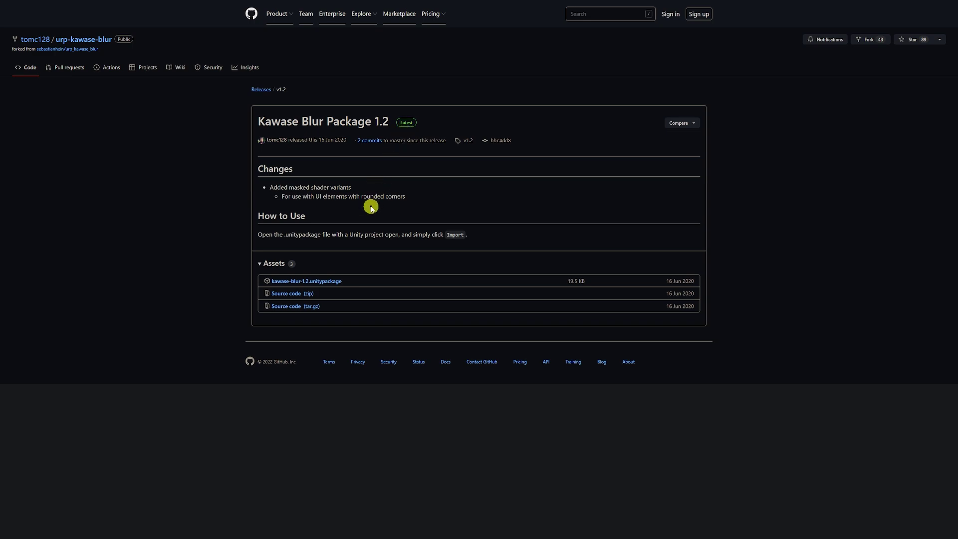
pyautogui.click(315, 282)
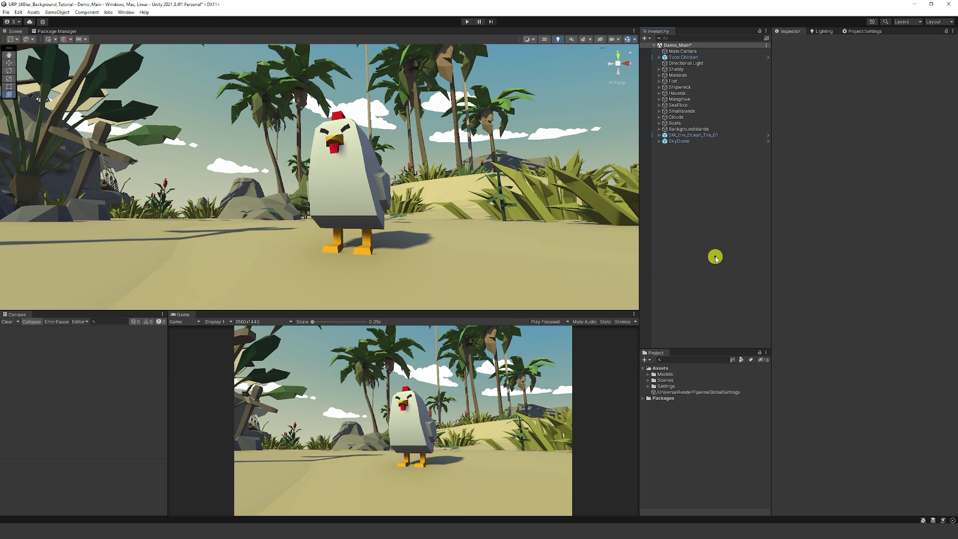
# Import all files of kawase-blur-1.2.unitypackage as a custom package into the project.
pyautogui.rightClick(680, 423)
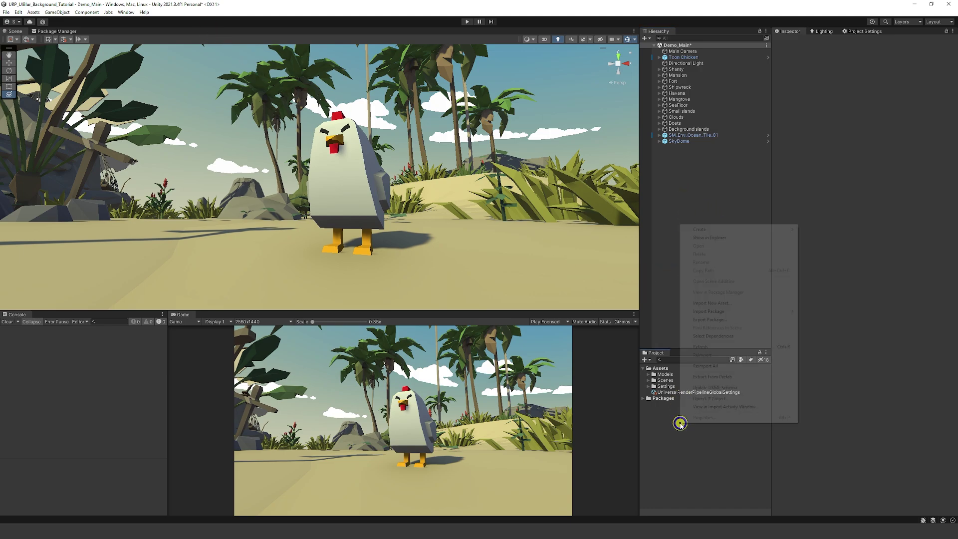
pyautogui.moveTo(737, 311)
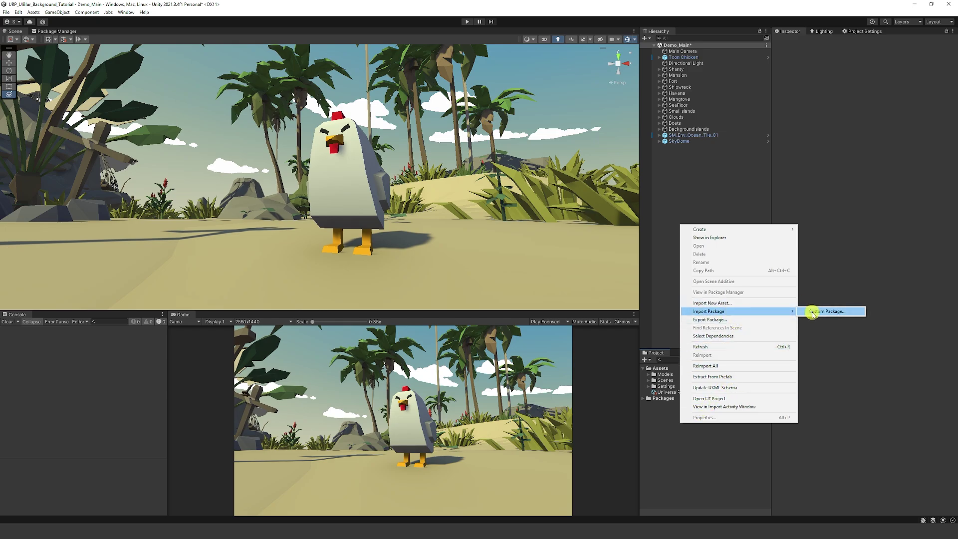
pyautogui.click(823, 311)
pyautogui.click(633, 391)
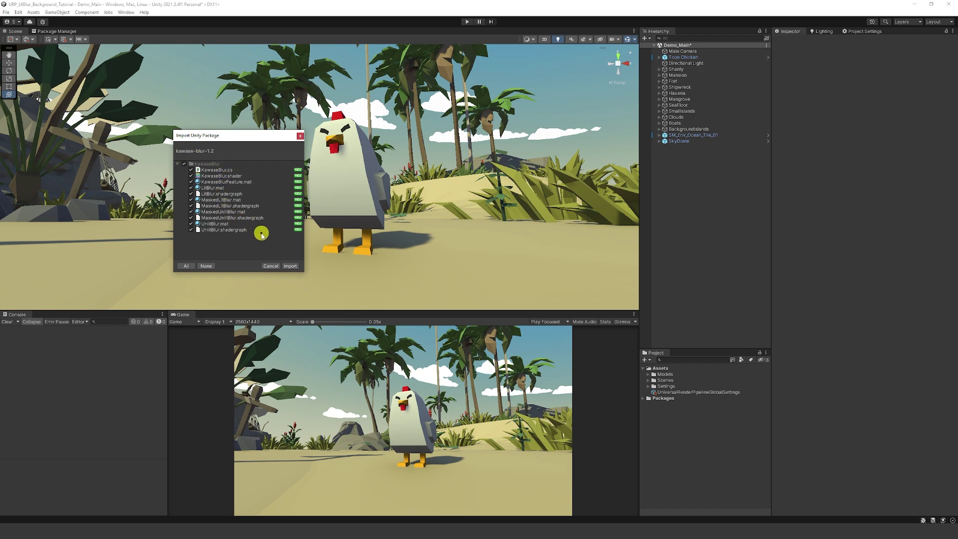
pyautogui.click(290, 265)
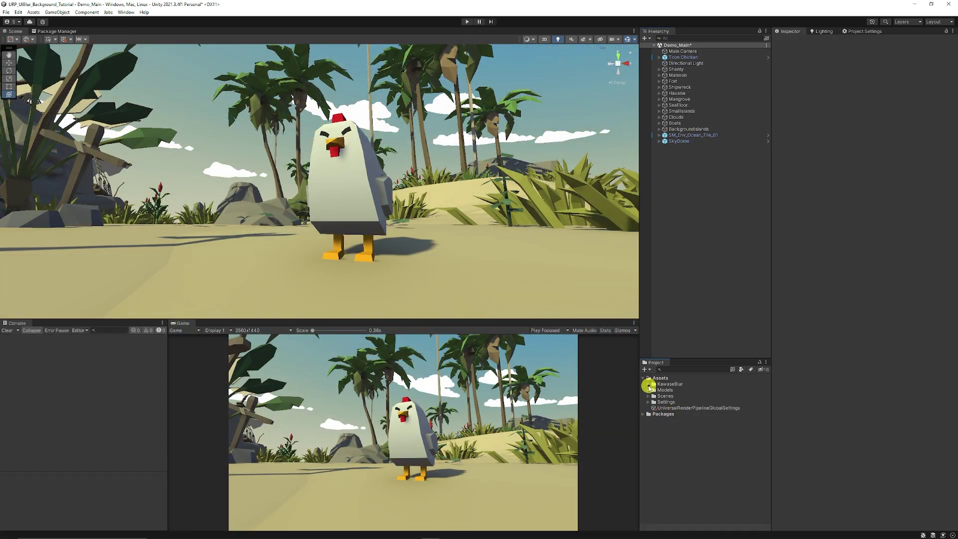
# Enable Opaque Texture on the URP-HighFidelity pipeline asset in Assets/Settings.
pyautogui.click(647, 384)
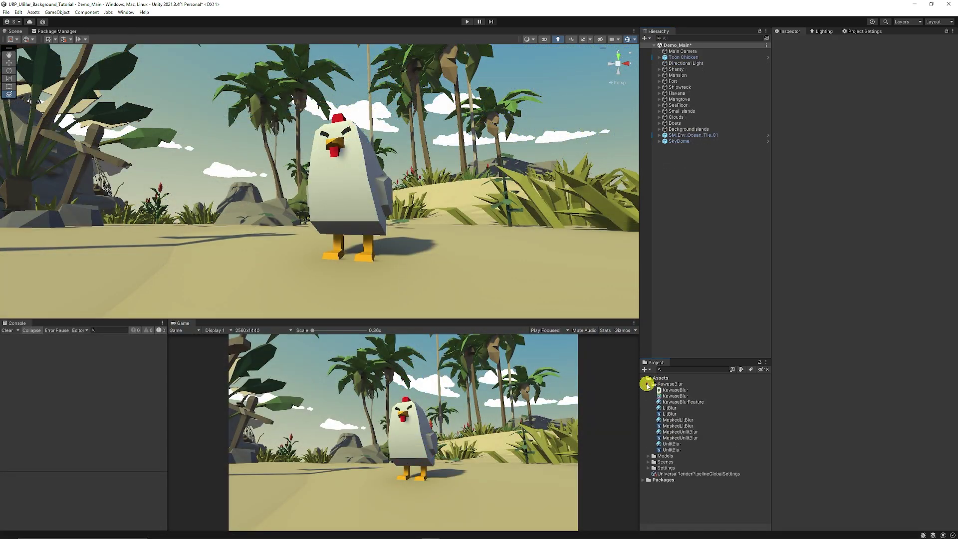
pyautogui.click(647, 383)
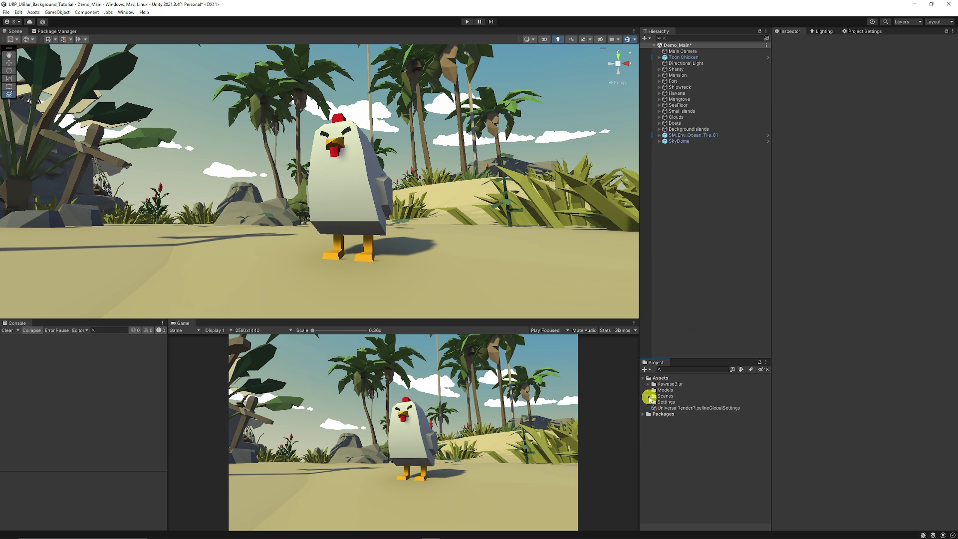
pyautogui.click(649, 402)
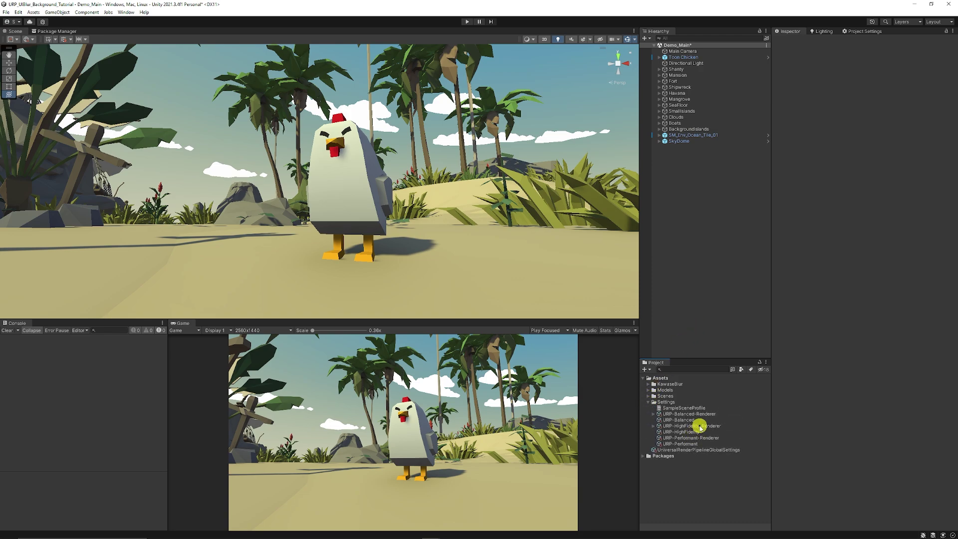
pyautogui.click(697, 425)
pyautogui.click(690, 432)
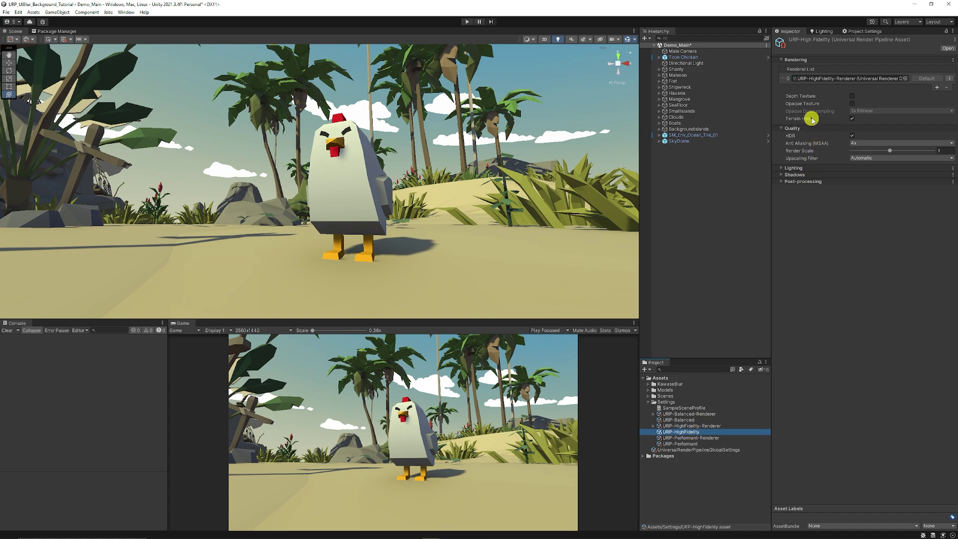
pyautogui.click(852, 104)
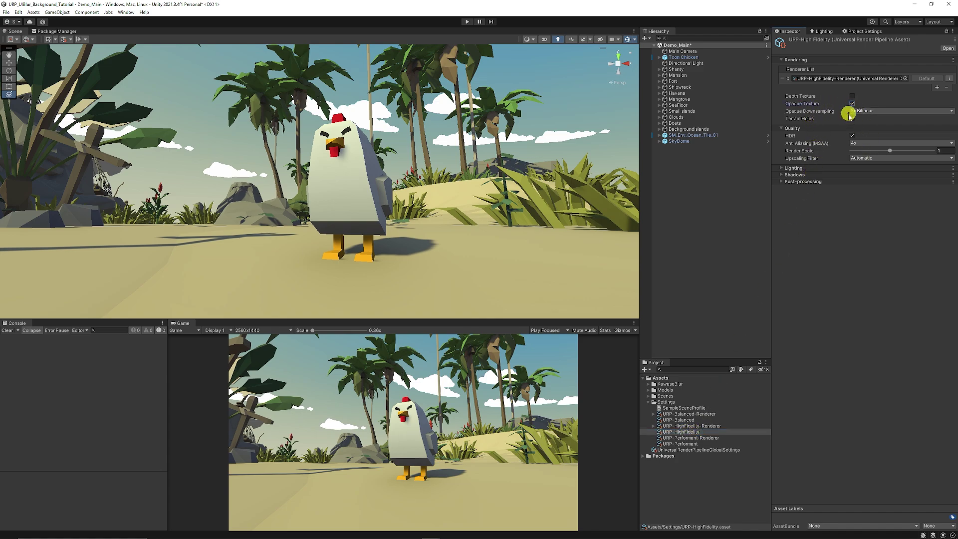
# Confirm URP-HighFidelity is the active Graphics pipeline, then select URP-HighFidelity-Renderer.
pyautogui.click(683, 433)
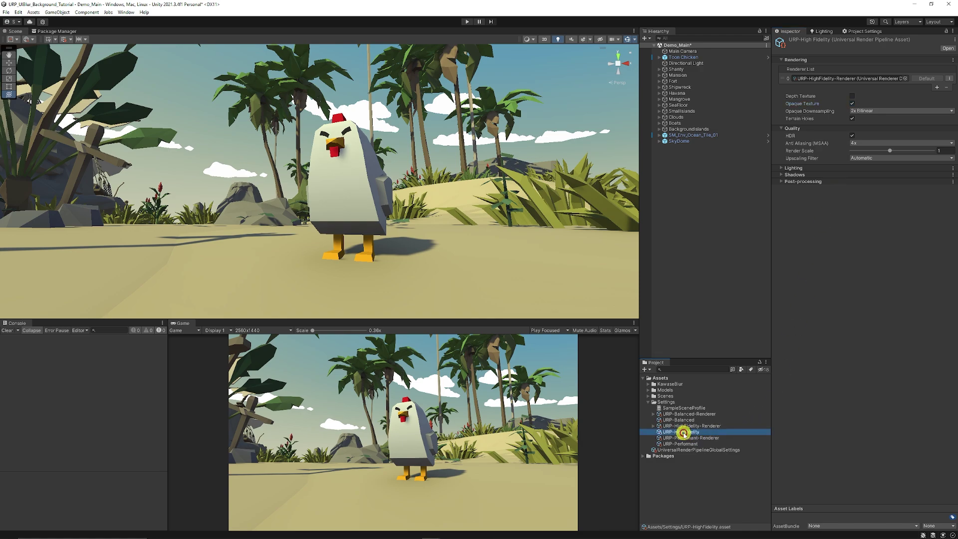
pyautogui.click(20, 13)
pyautogui.click(64, 249)
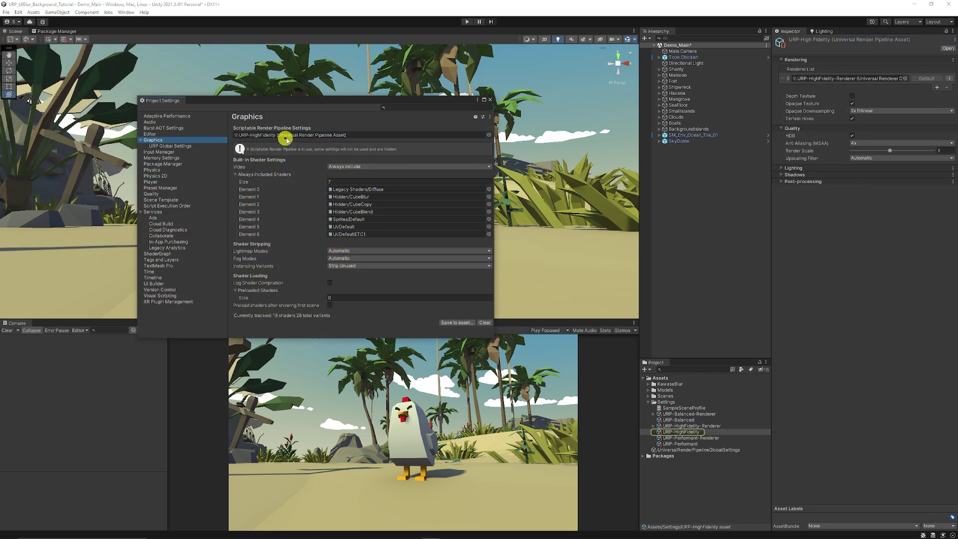
pyautogui.click(289, 136)
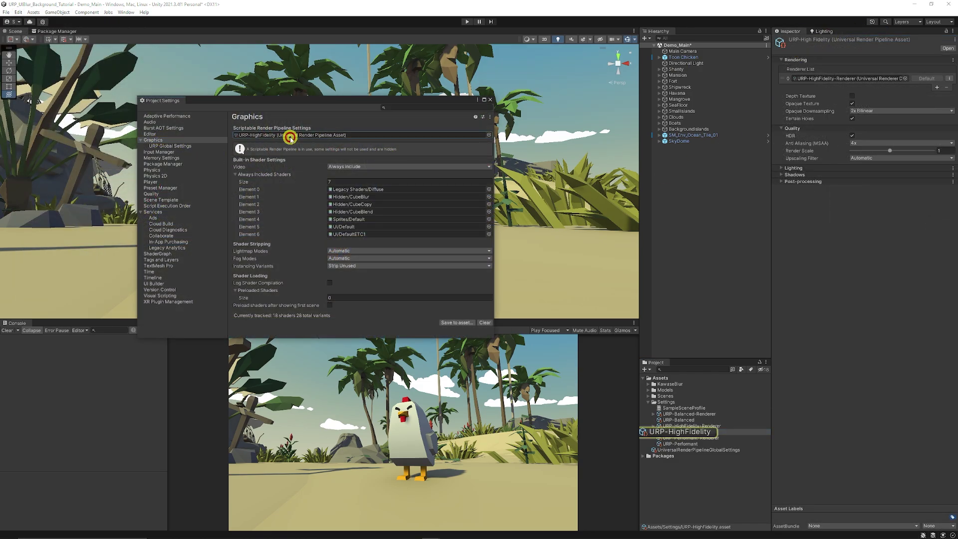
pyautogui.click(689, 432)
pyautogui.click(702, 427)
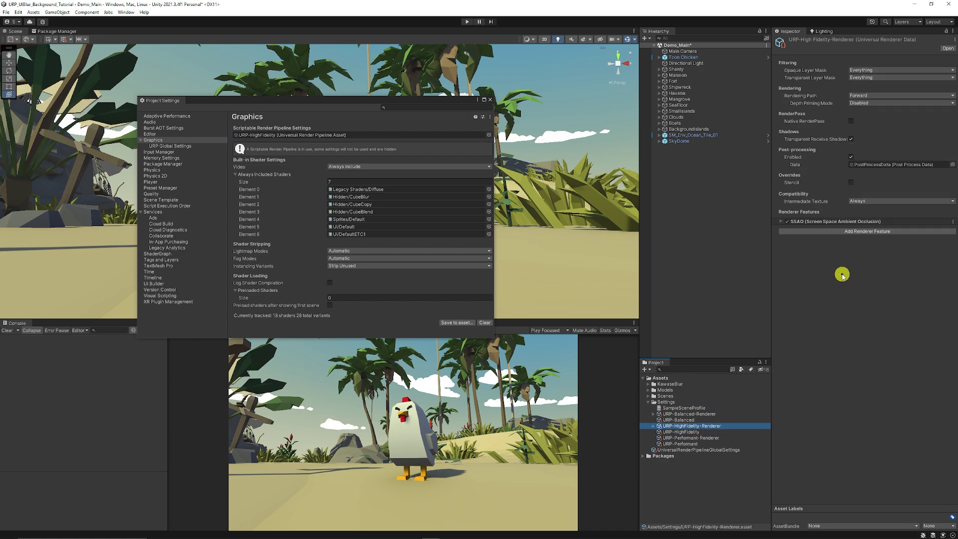
# Add a Kawase Blur renderer feature with Render Pass Event Before Rendering Transparents.
pyautogui.click(855, 231)
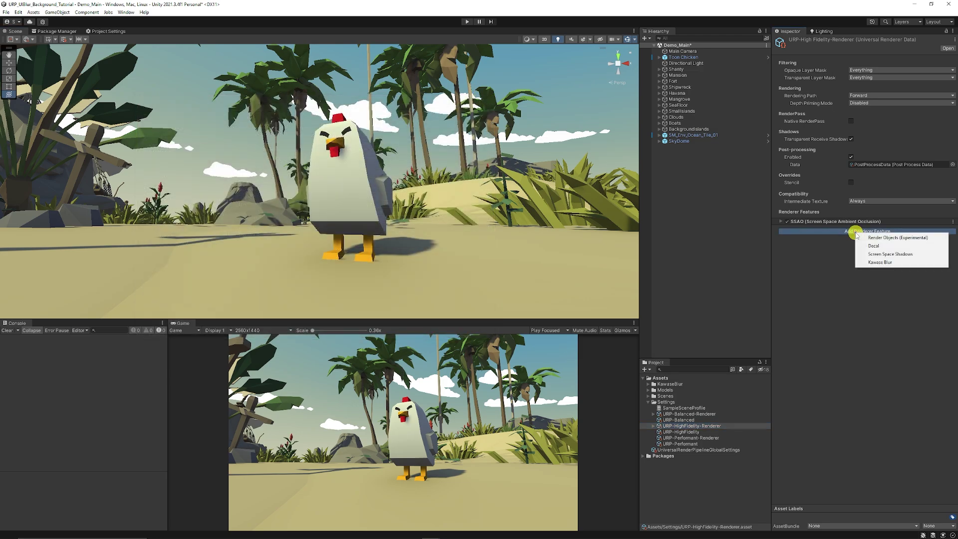
pyautogui.click(893, 263)
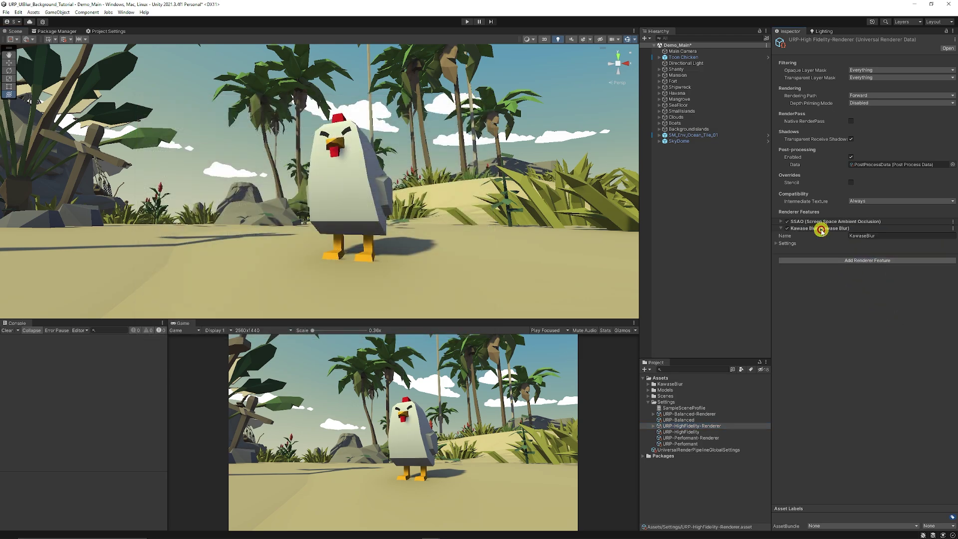
pyautogui.click(788, 244)
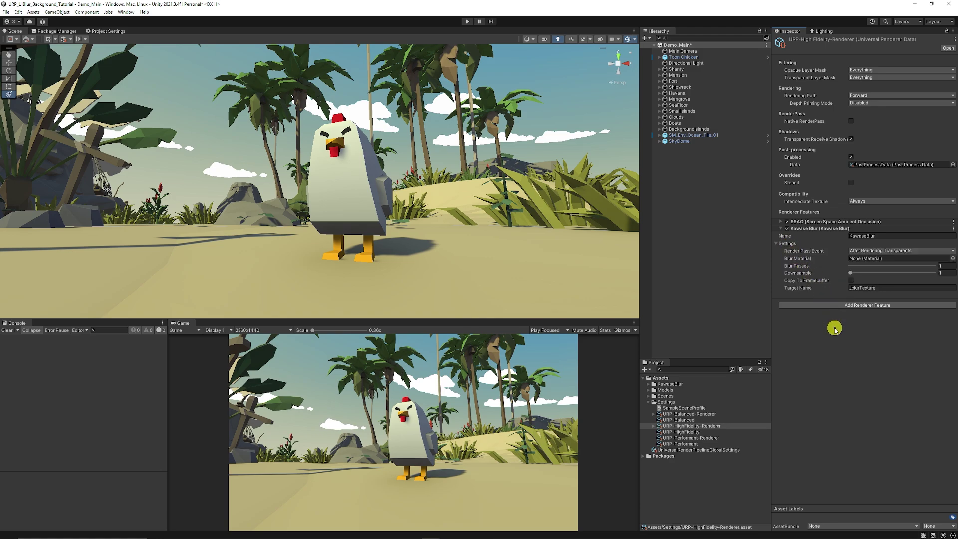
pyautogui.click(887, 250)
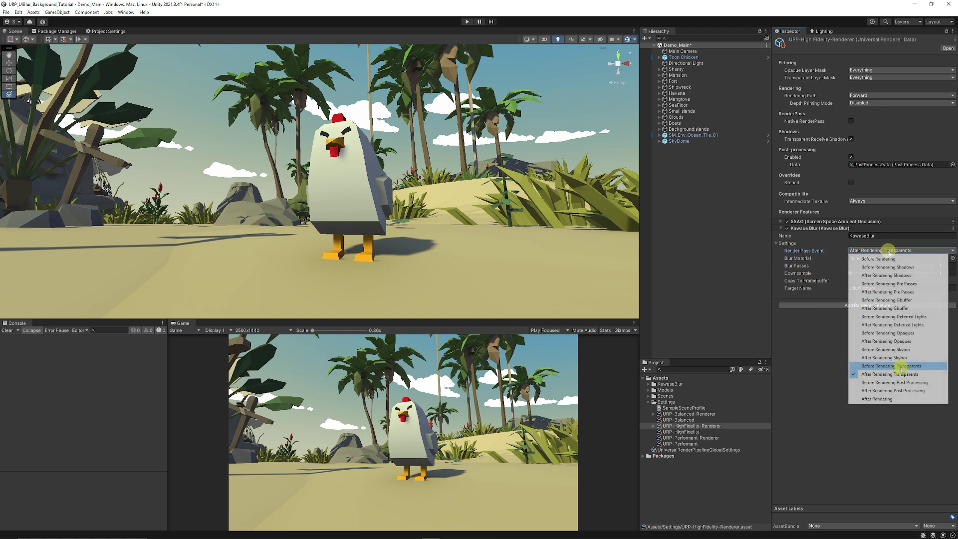
pyautogui.click(901, 367)
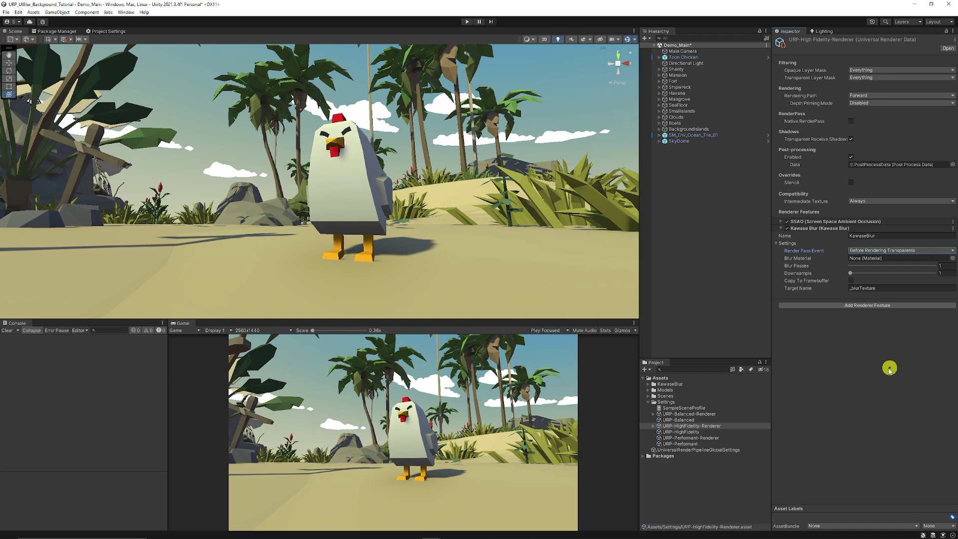
# Give the Kawase Blur the KawaseBlurFeature material, Blur Passes 5 and Downsample 2.
pyautogui.click(952, 258)
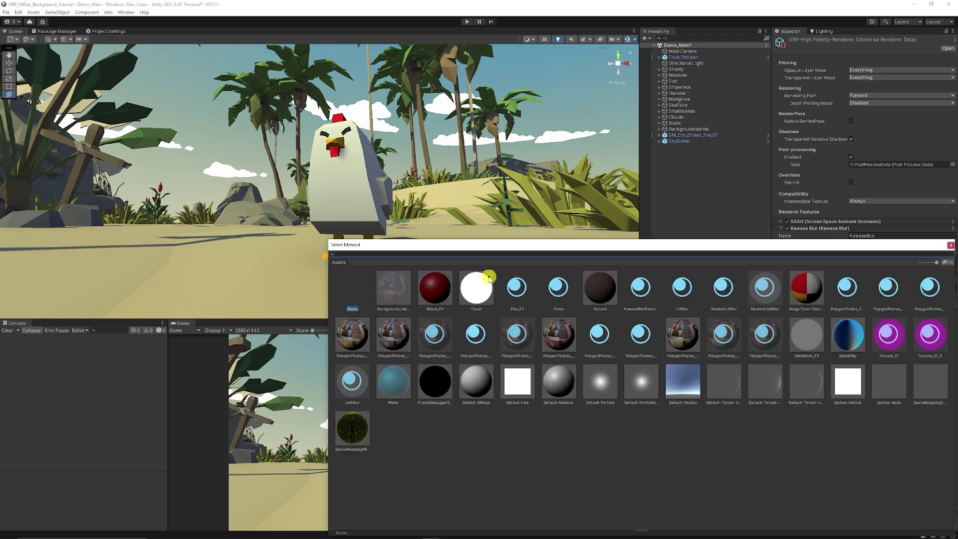
pyautogui.write('blur')
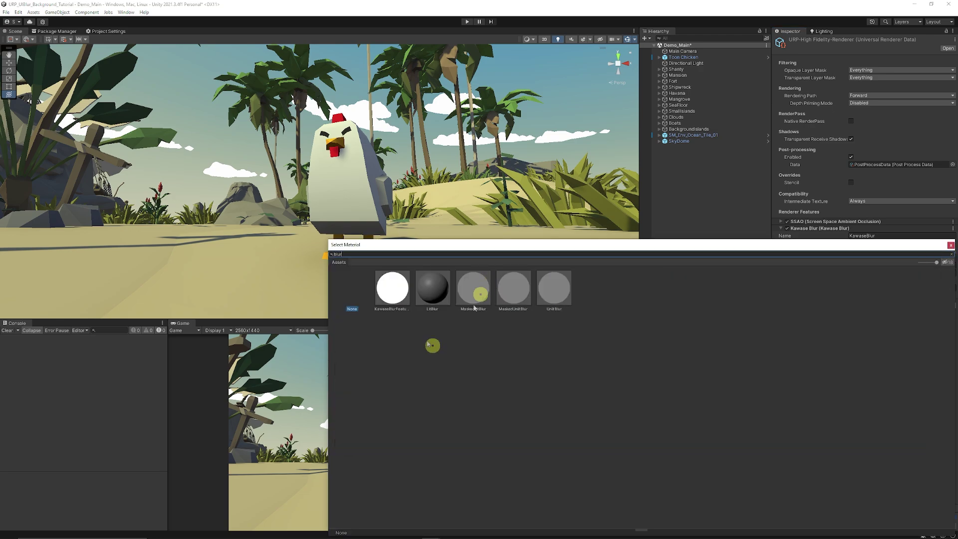
pyautogui.doubleClick(397, 296)
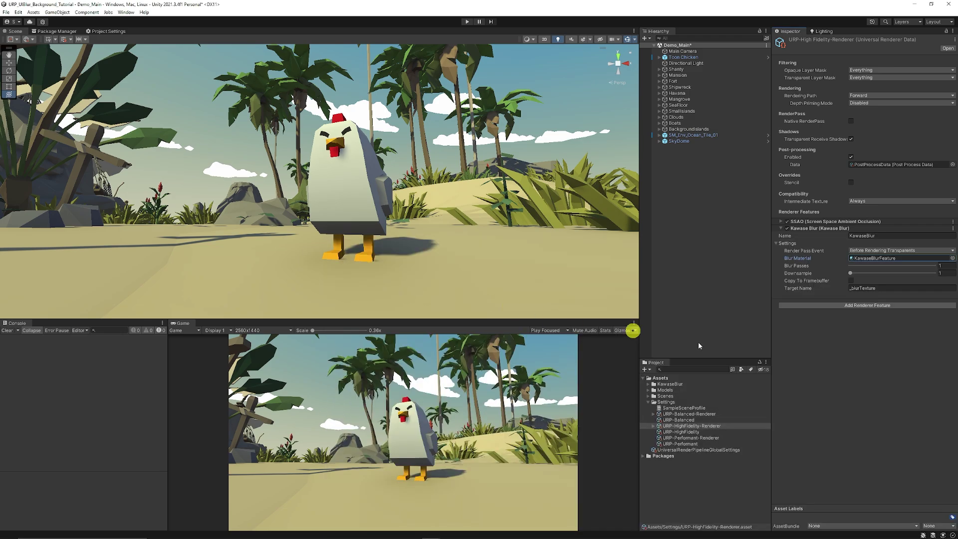
pyautogui.click(945, 266)
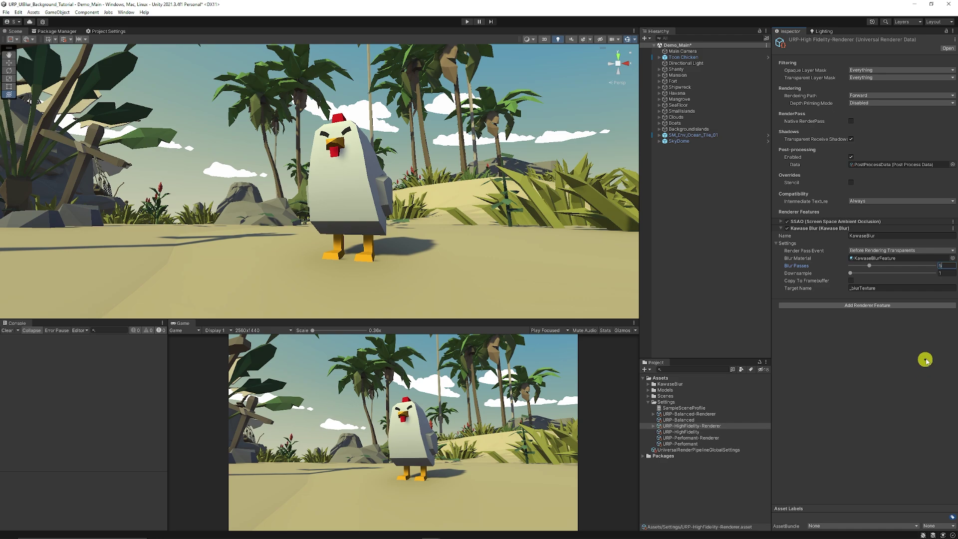
pyautogui.click(946, 273)
pyautogui.write('2')
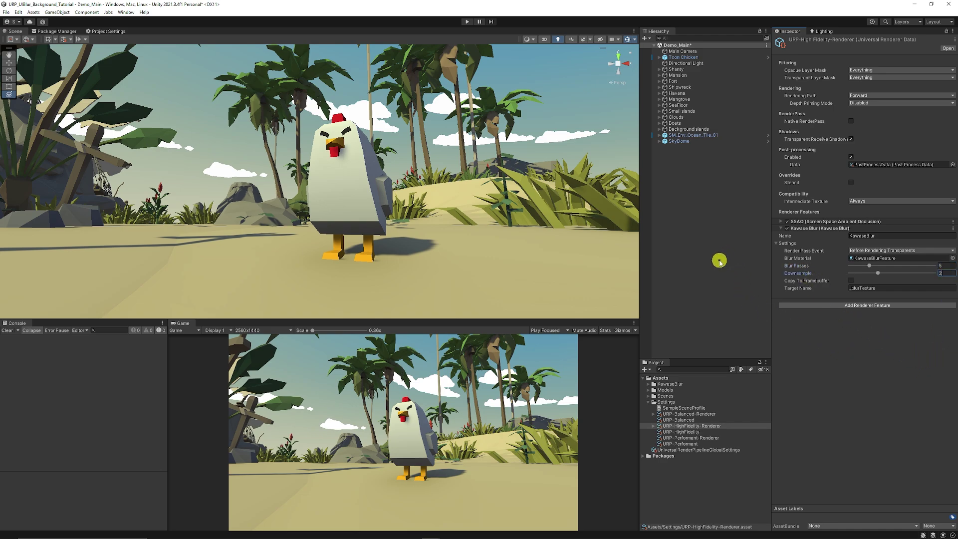
pyautogui.click(696, 224)
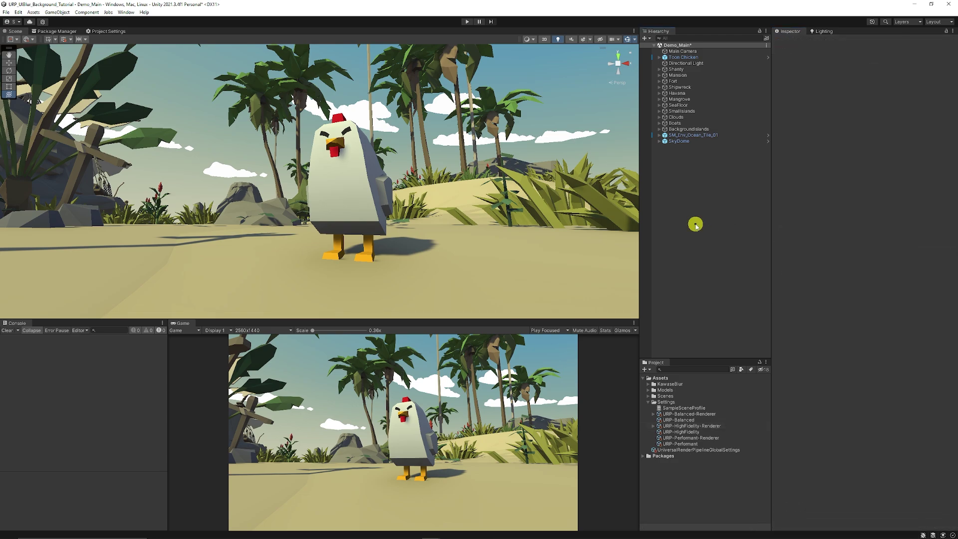
# Create a UI Image with a new Canvas and name it UIBlur.
pyautogui.rightClick(680, 184)
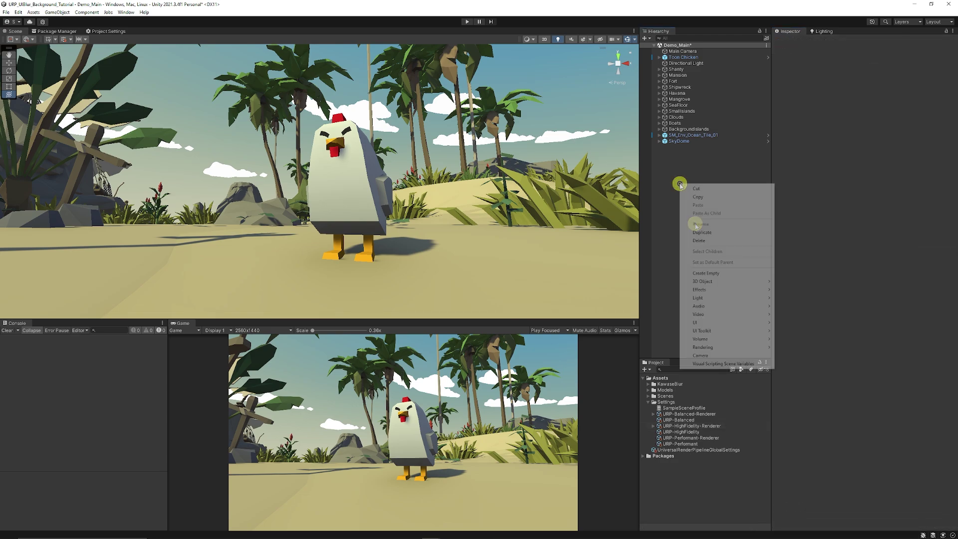
pyautogui.moveTo(701, 322)
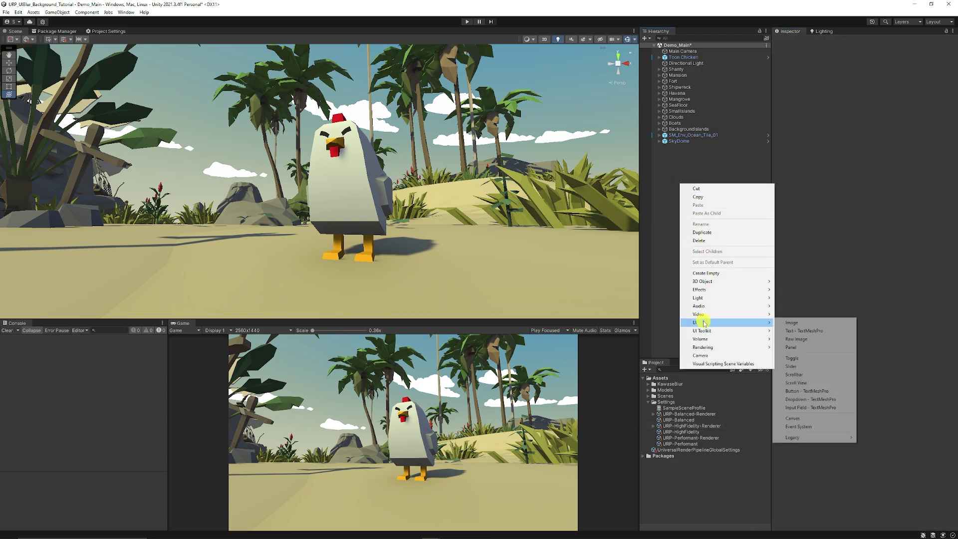
pyautogui.click(809, 323)
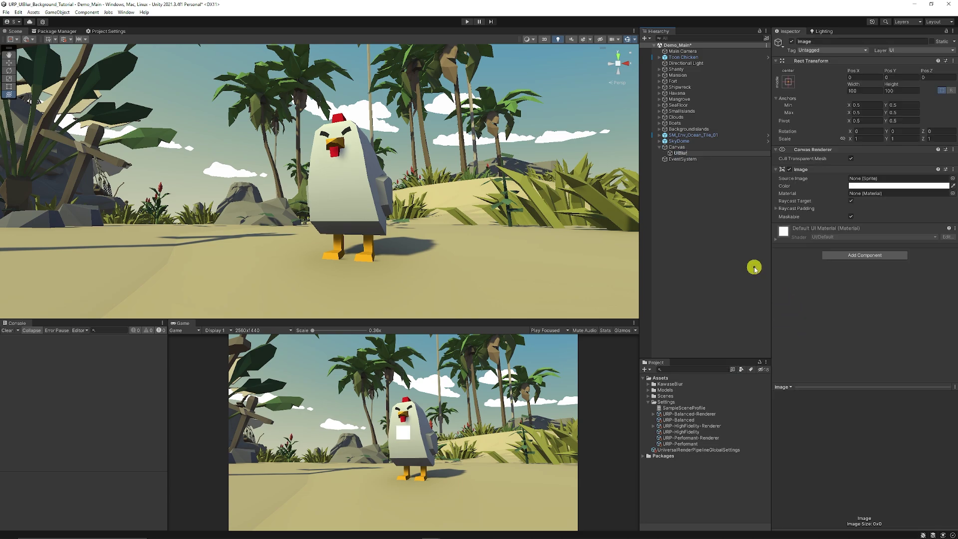
pyautogui.press('Return')
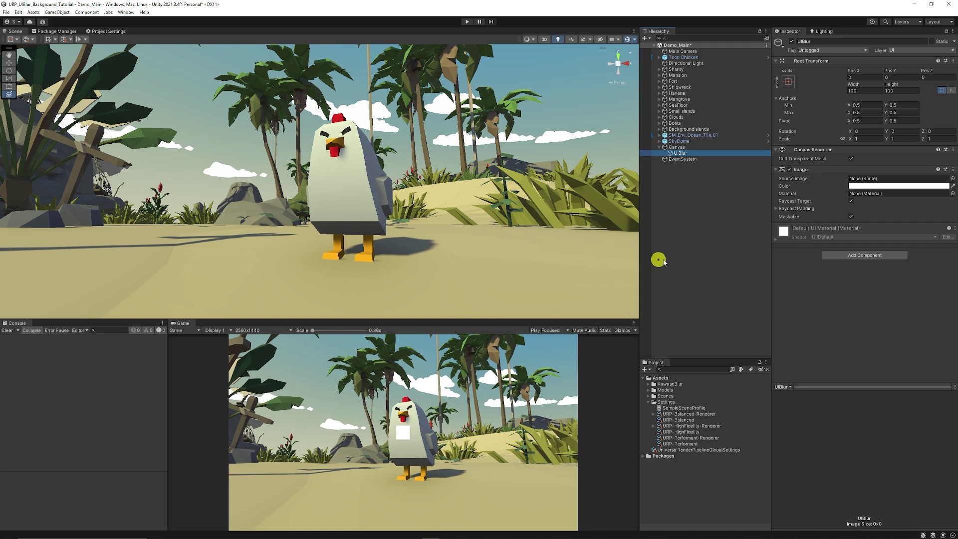
# Stretch UIBlur to fill the screen and assign it the UnlitBlur material.
pyautogui.click(788, 82)
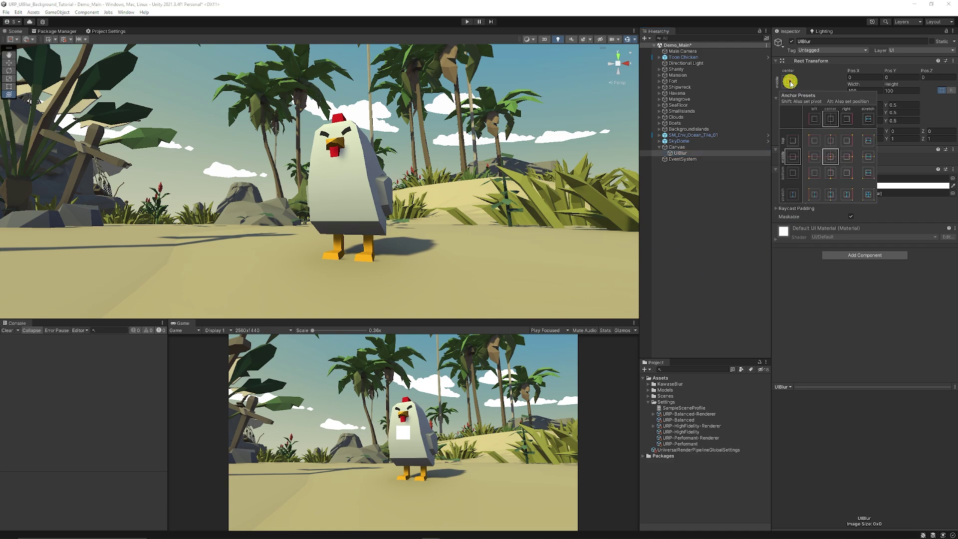
pyautogui.hotkey('shift', 'alt')
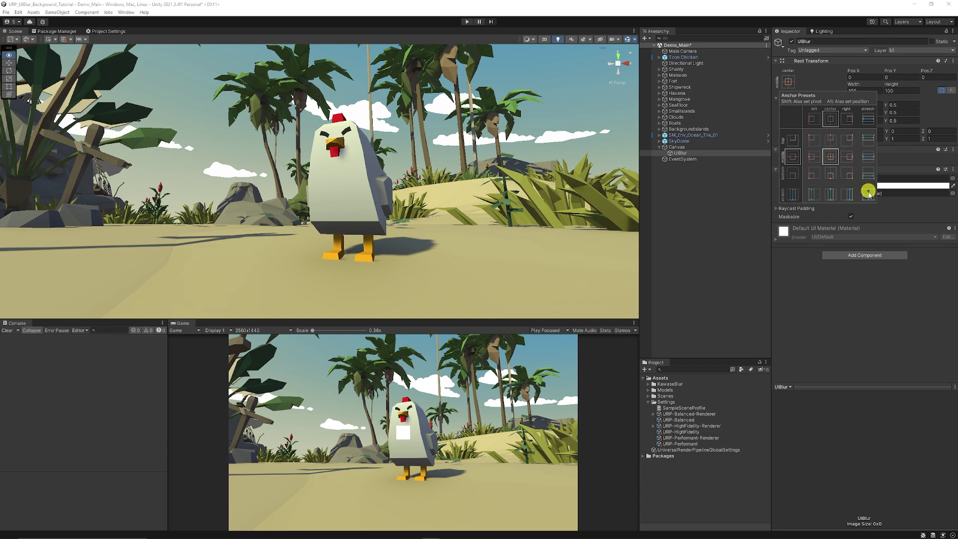
pyautogui.keyDown('alt'); pyautogui.keyDown('shift'); pyautogui.click(868, 196); pyautogui.keyUp('shift'); pyautogui.keyUp('alt')
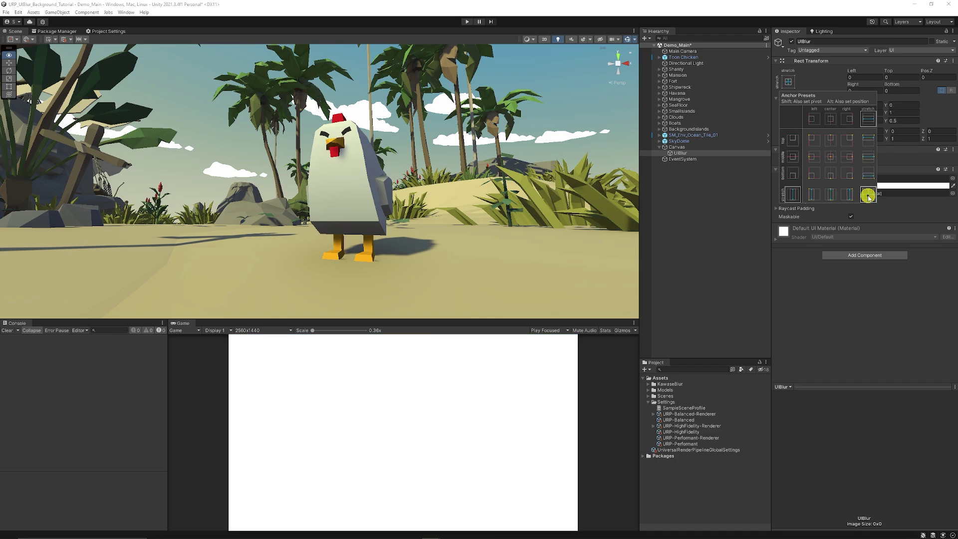
pyautogui.click(678, 154)
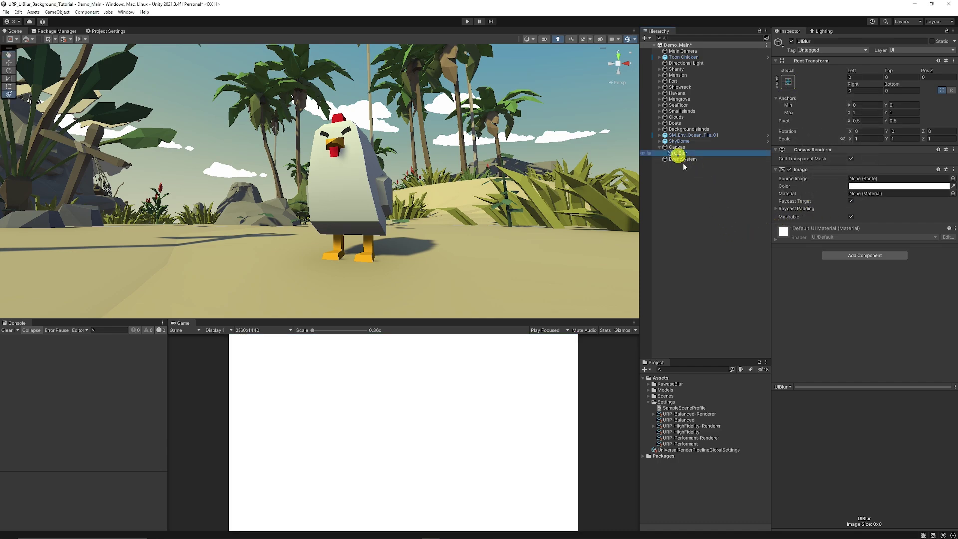
pyautogui.click(950, 193)
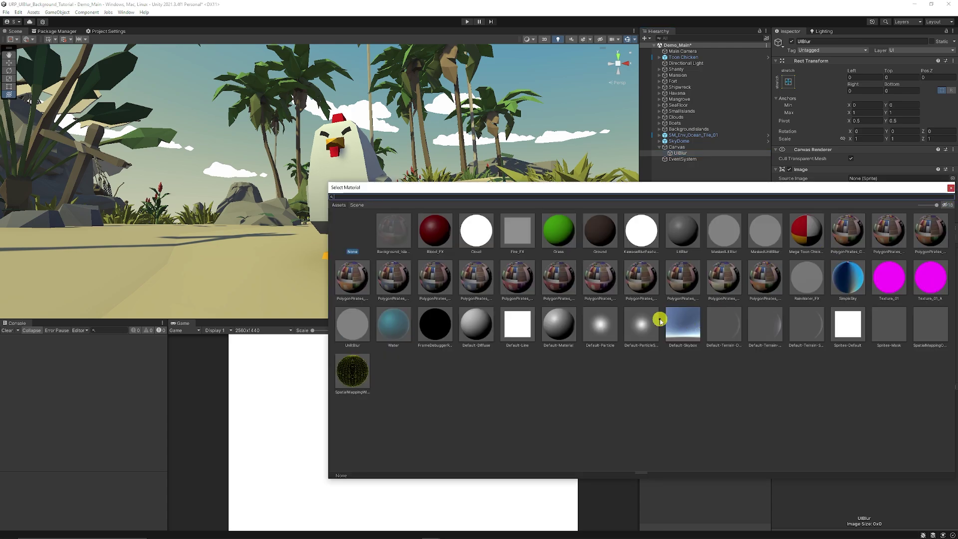
pyautogui.write('blur')
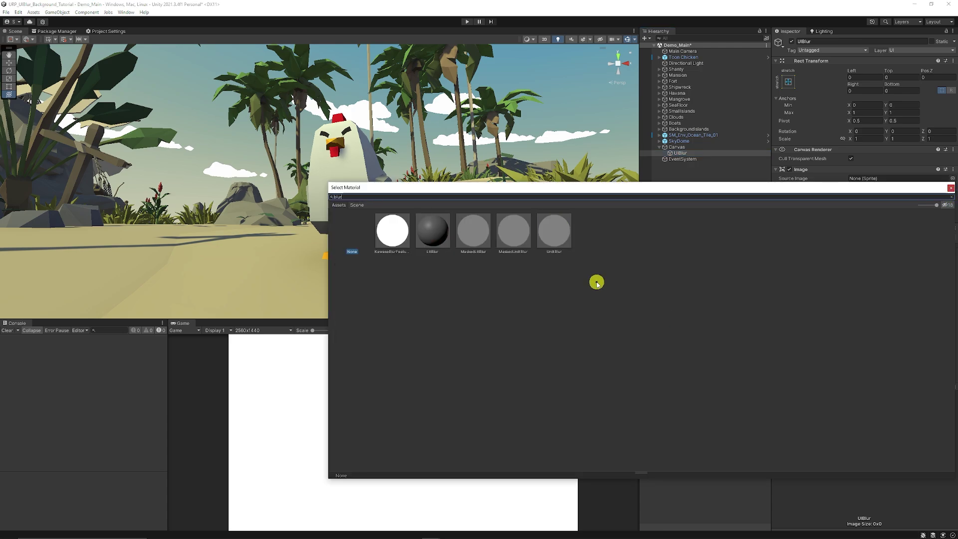
pyautogui.doubleClick(565, 241)
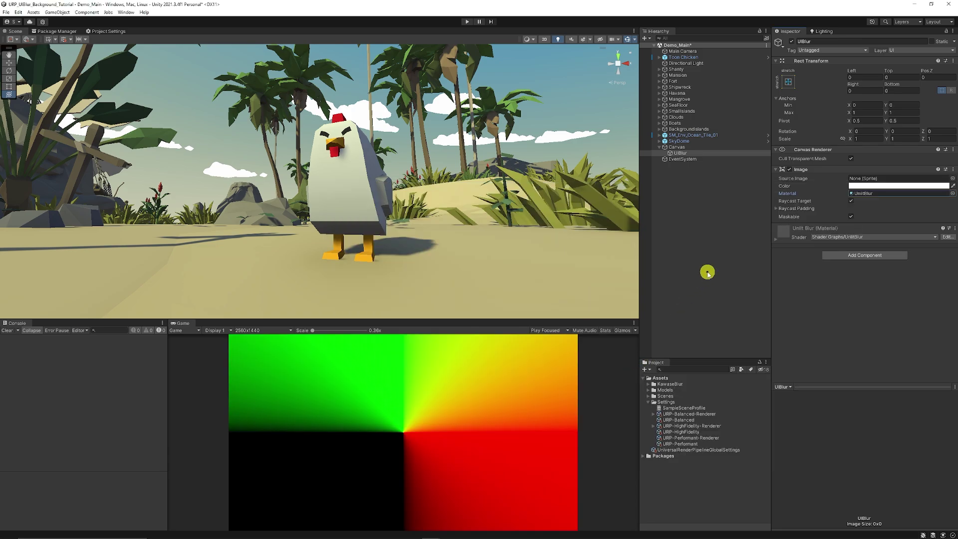
pyautogui.click(684, 146)
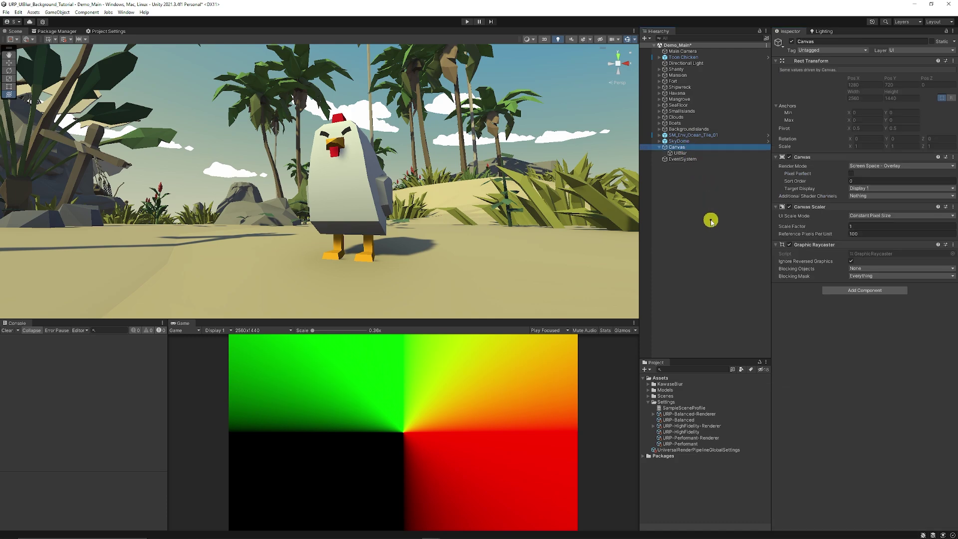
# Set the Canvas to Screen Space - Camera using Main Camera at Plane Distance 0.5.
pyautogui.click(859, 166)
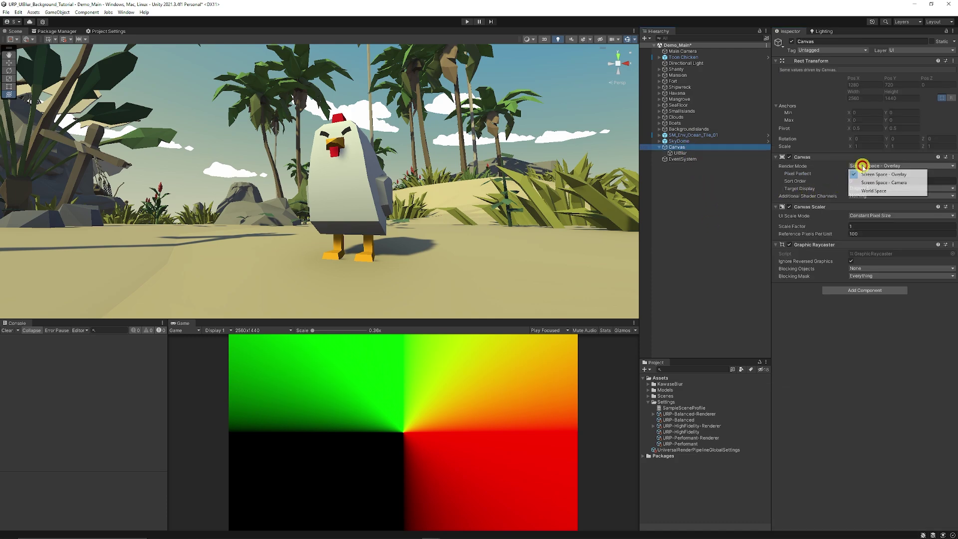
pyautogui.click(894, 184)
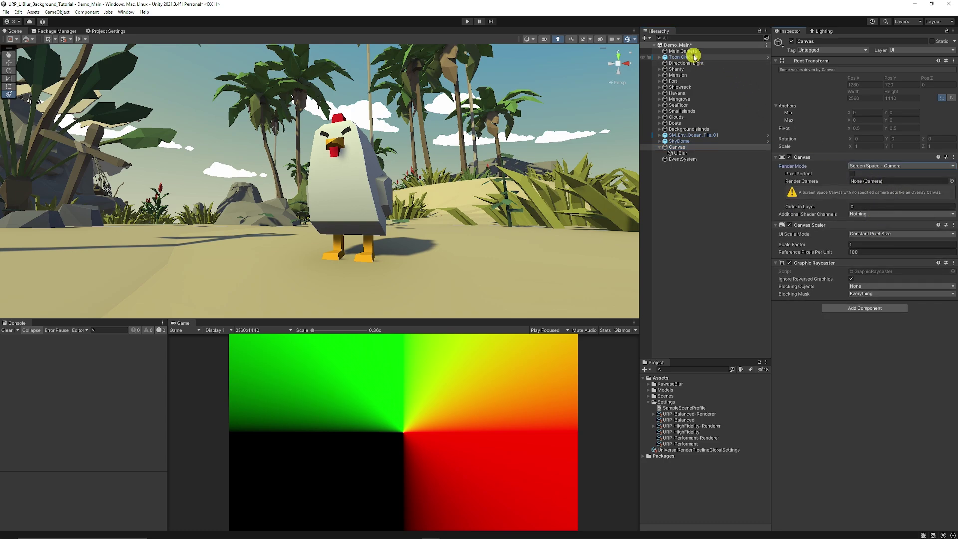
pyautogui.moveTo(691, 53); pyautogui.dragTo(871, 182)
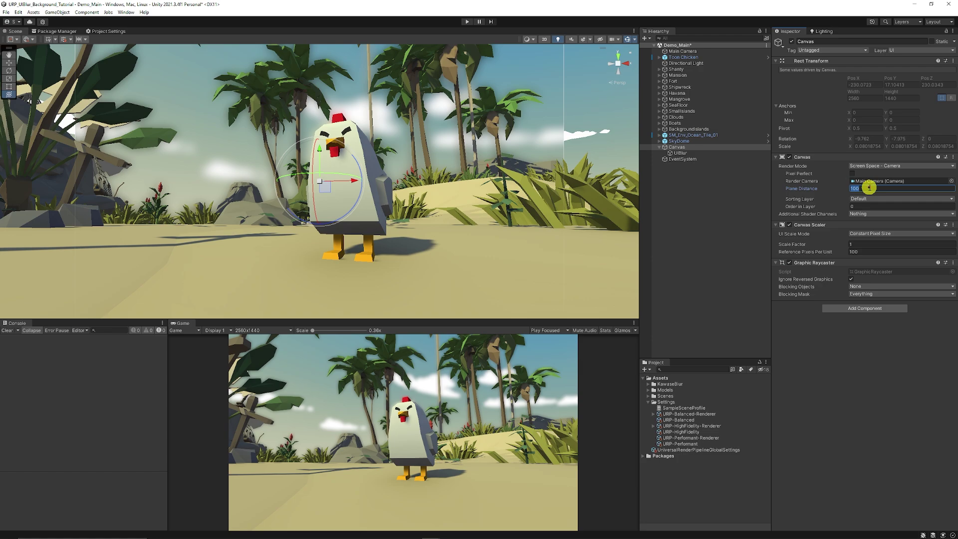
pyautogui.write('0.5')
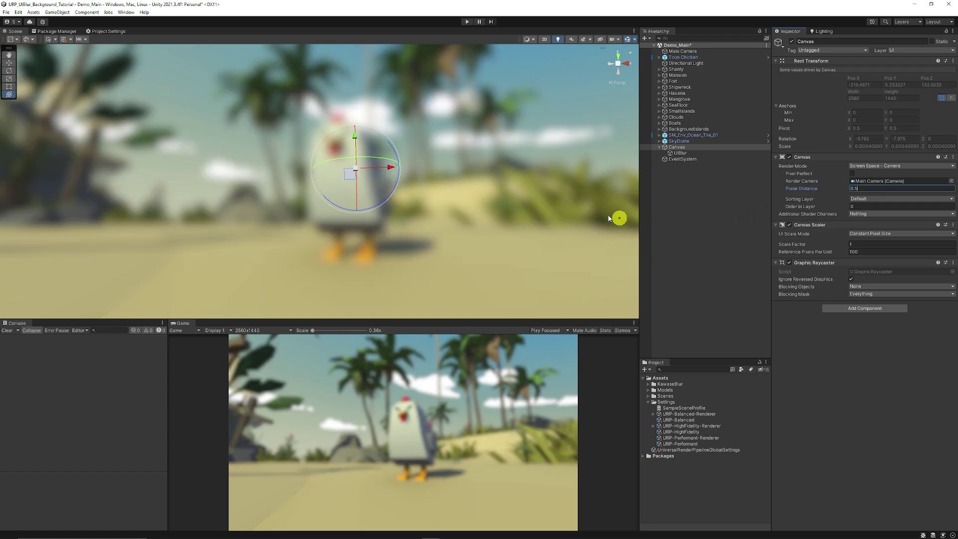
pyautogui.moveTo(348, 129); pyautogui.dragTo(352, 202, button='right')
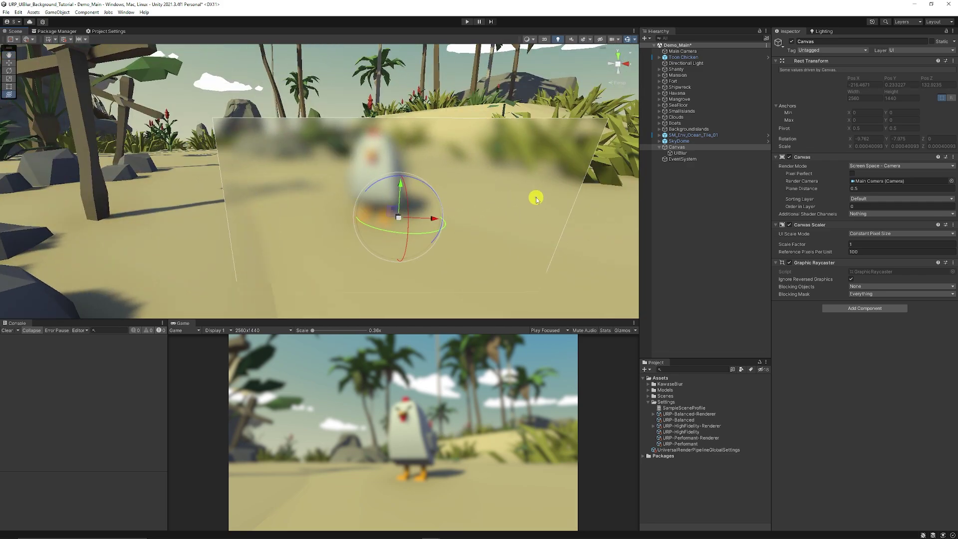
pyautogui.click(536, 199)
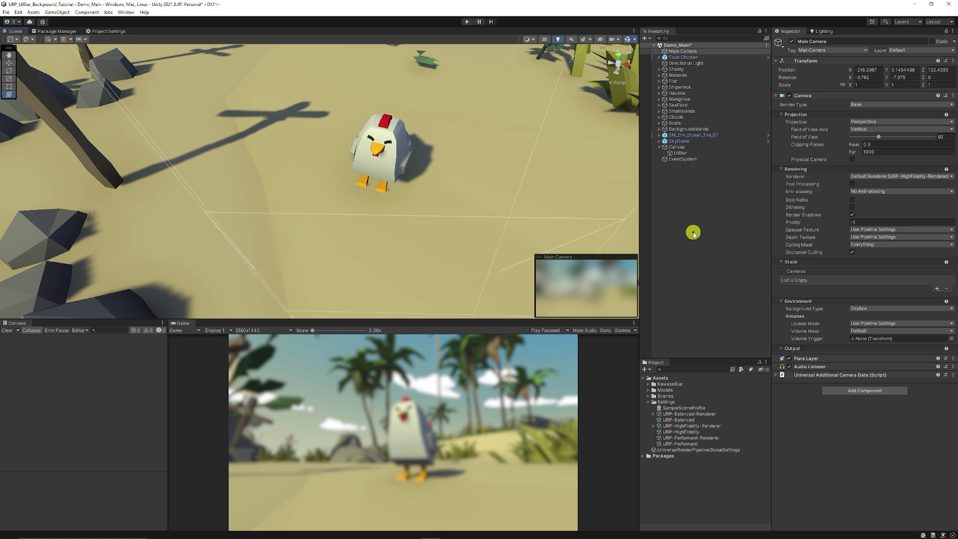
# Duplicate Main Camera as a child named Top Camera, tagged Untagged.
pyautogui.click(684, 51)
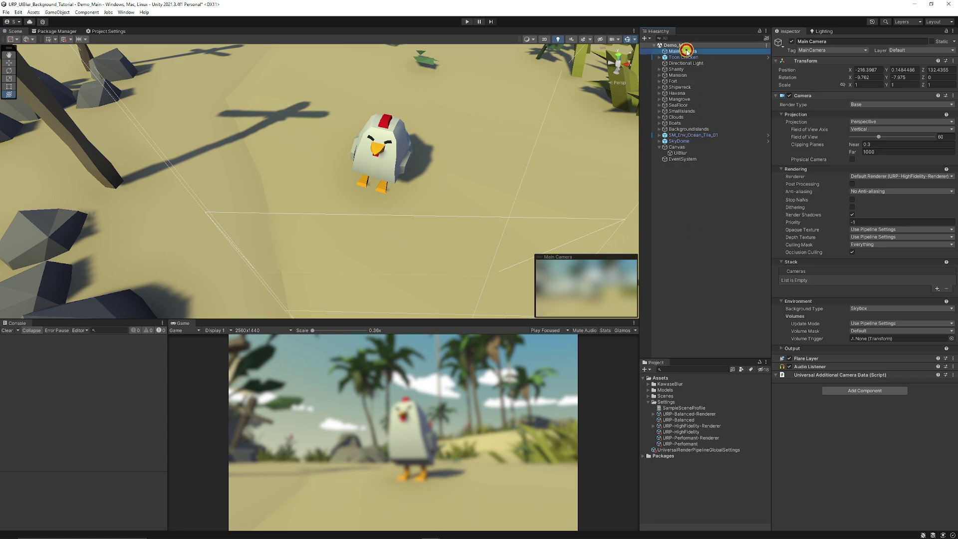
pyautogui.hotkey('ctrl', 'd')
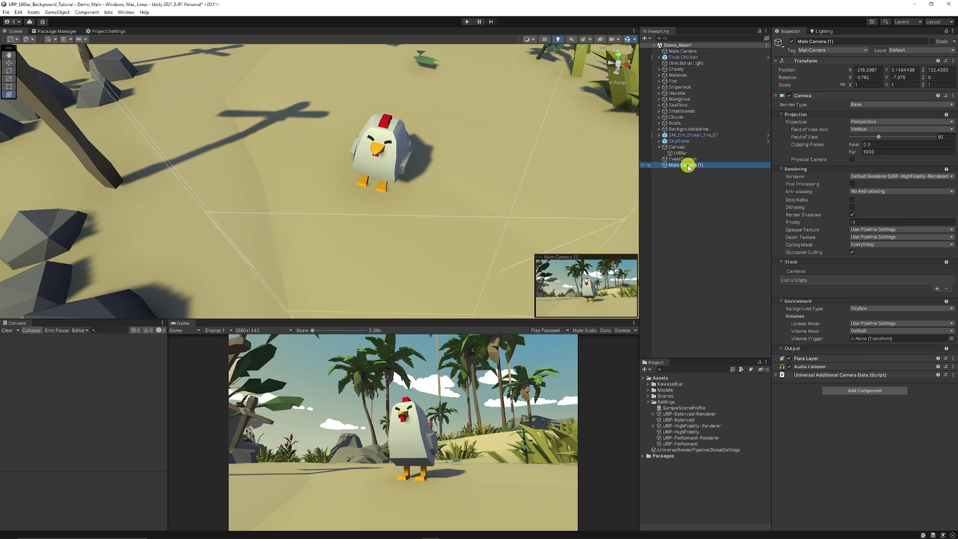
pyautogui.moveTo(689, 66); pyautogui.dragTo(695, 52)
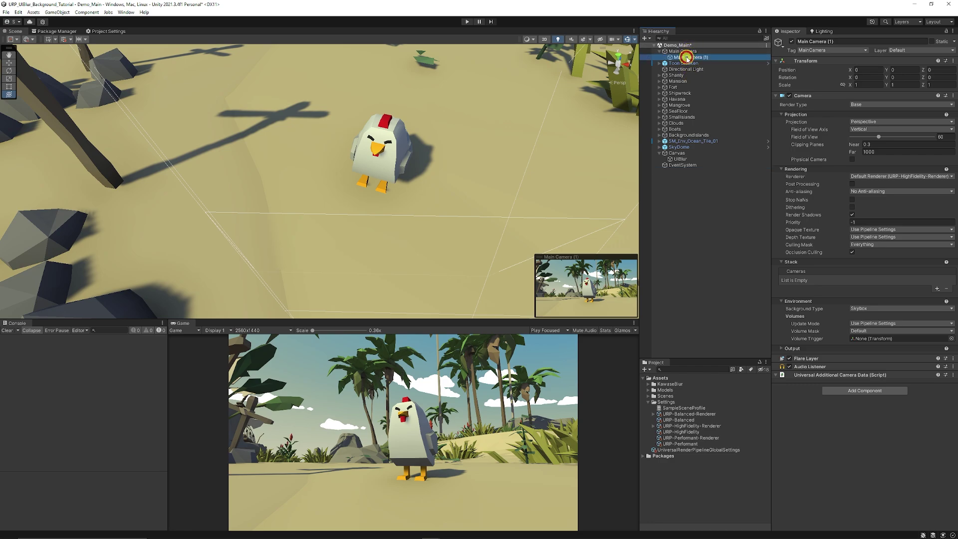
pyautogui.click(687, 58)
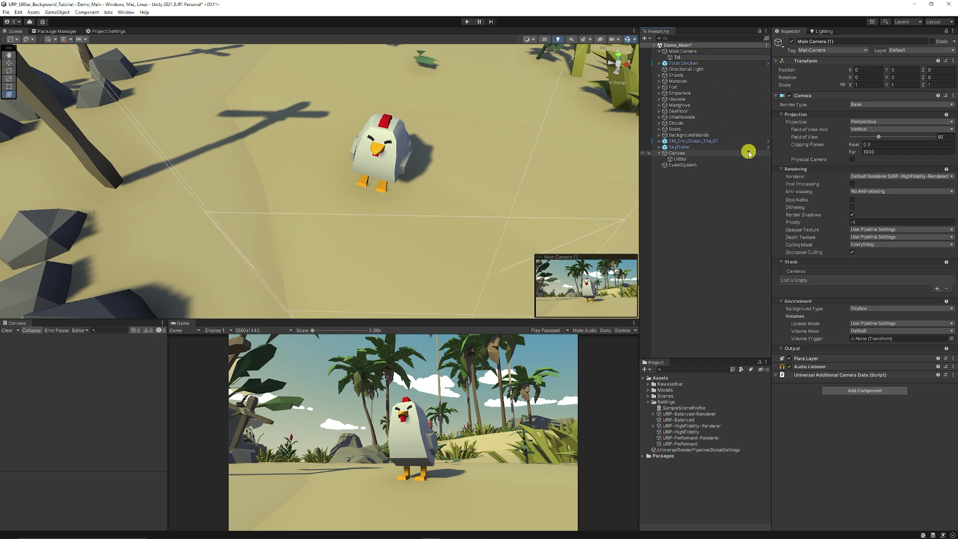
pyautogui.press('Return')
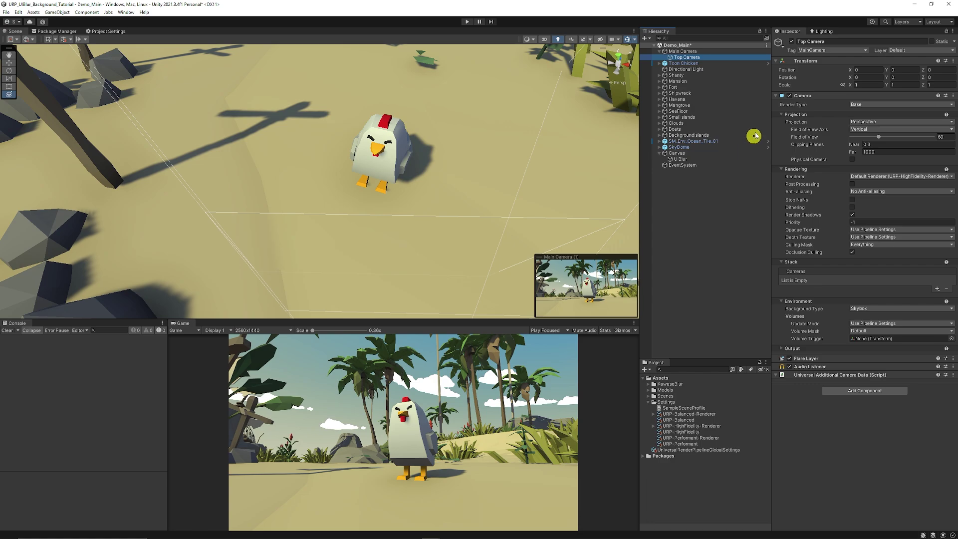
pyautogui.click(815, 50)
pyautogui.click(819, 58)
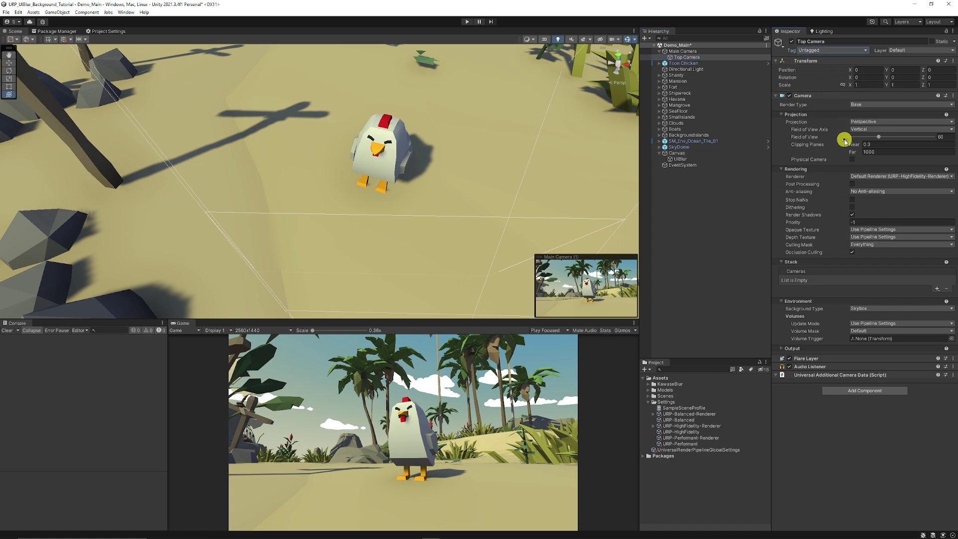
# Make Top Camera an Overlay camera with far clipping plane 100.
pyautogui.click(819, 169)
pyautogui.click(691, 51)
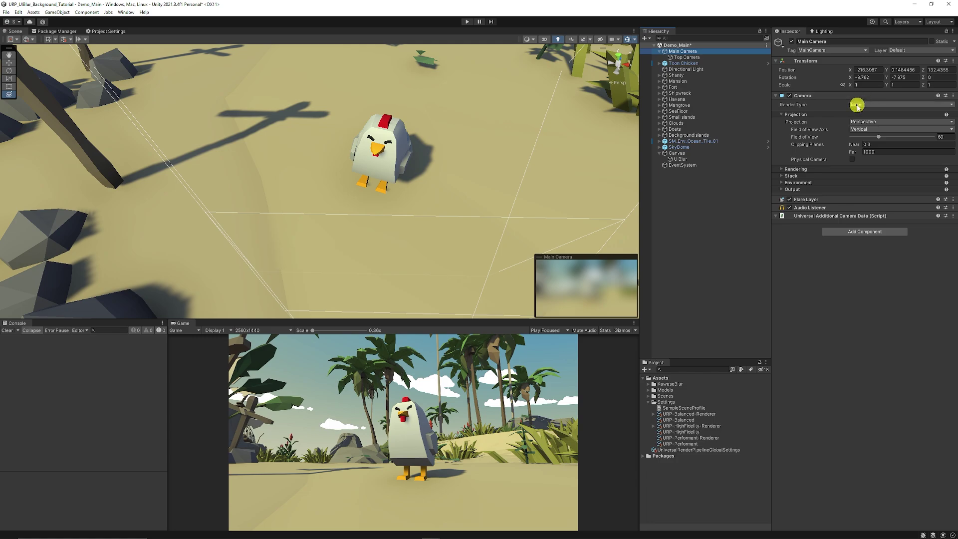
pyautogui.click(687, 57)
pyautogui.click(865, 104)
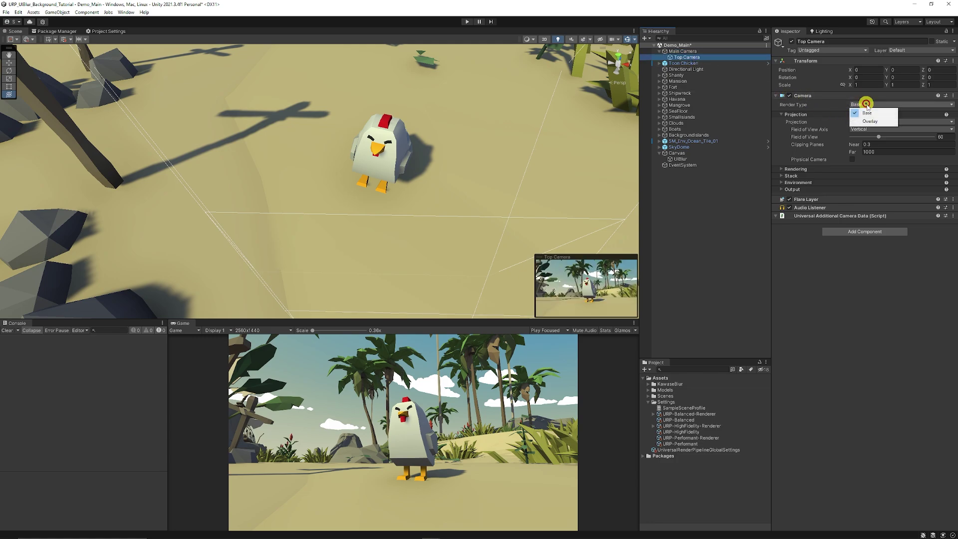
pyautogui.click(869, 121)
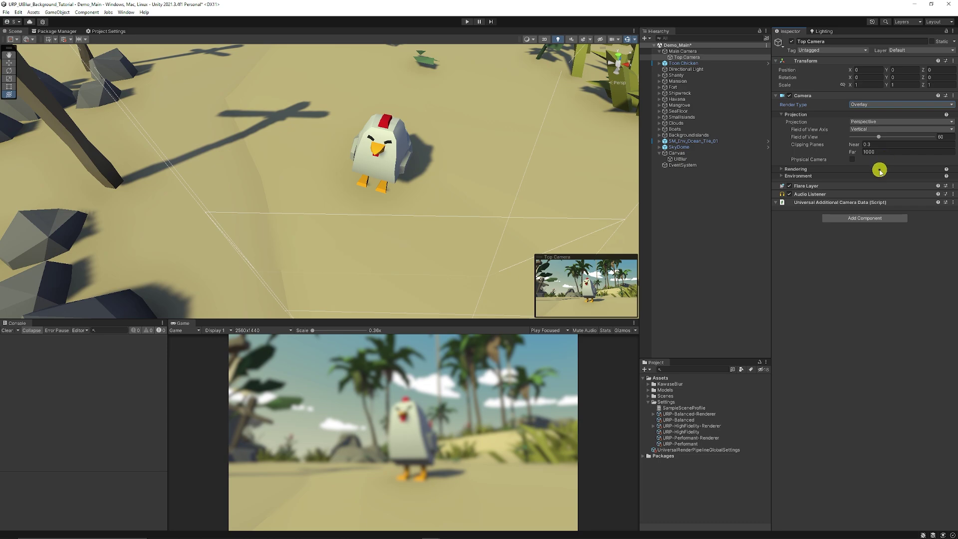
pyautogui.click(893, 152)
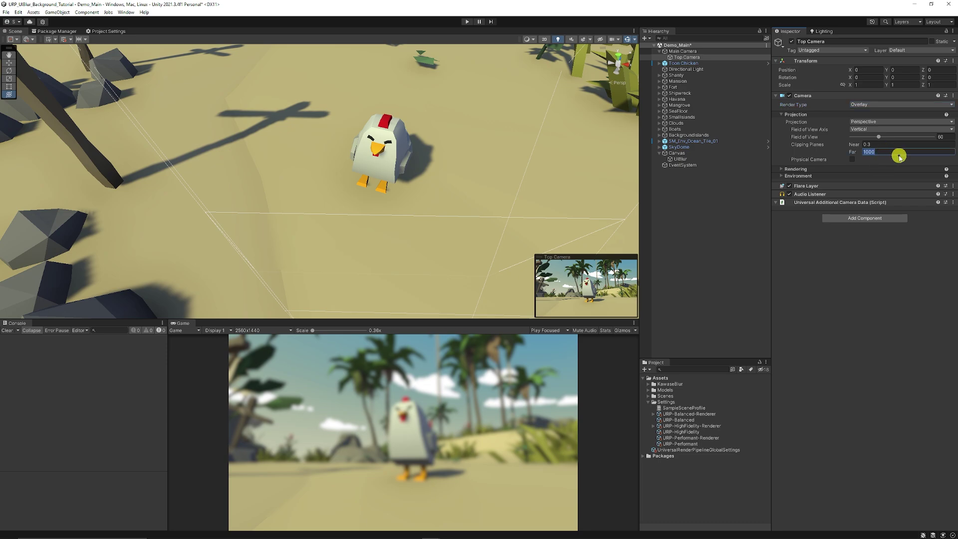
pyautogui.write('100')
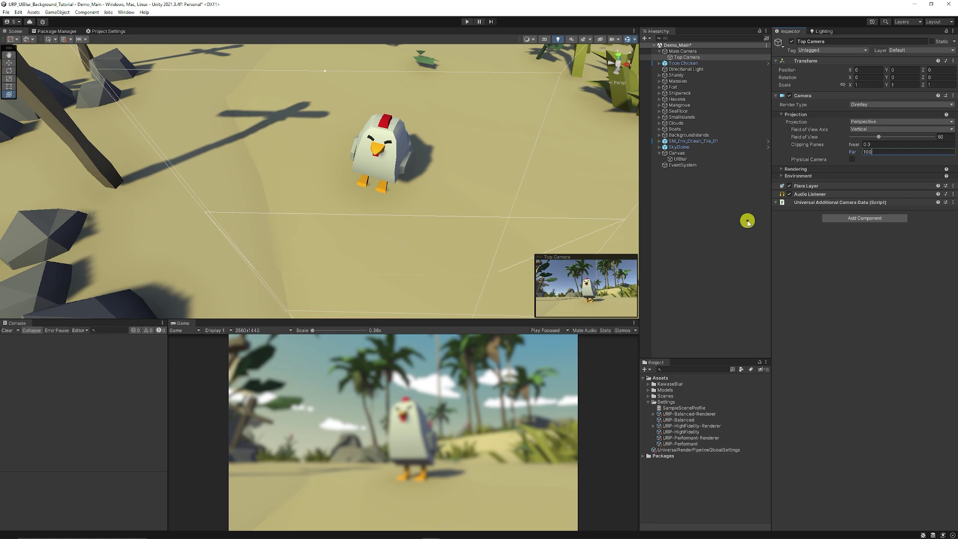
pyautogui.click(693, 52)
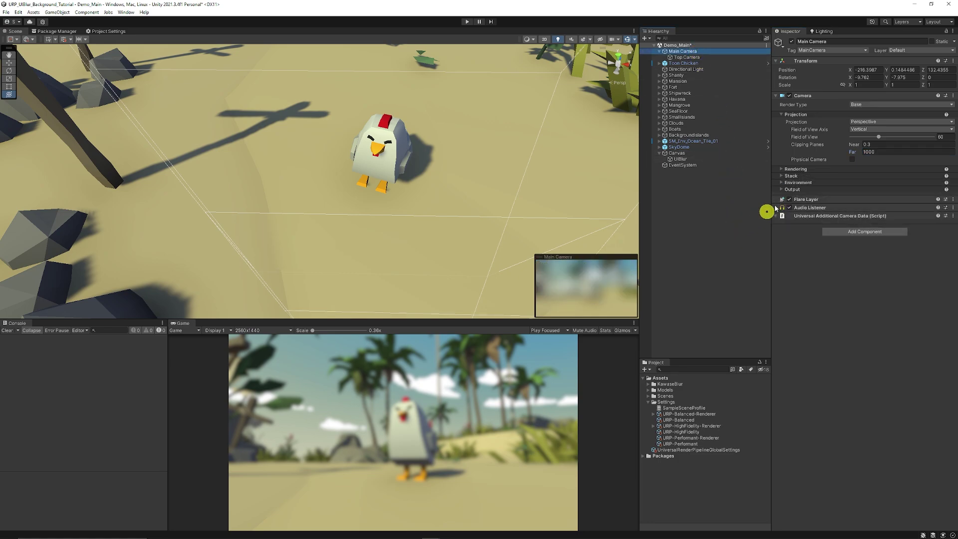
# Add User Layer 6 named RenderAbove and exclude it from Main Camera's Culling Mask.
pyautogui.click(923, 50)
pyautogui.click(910, 104)
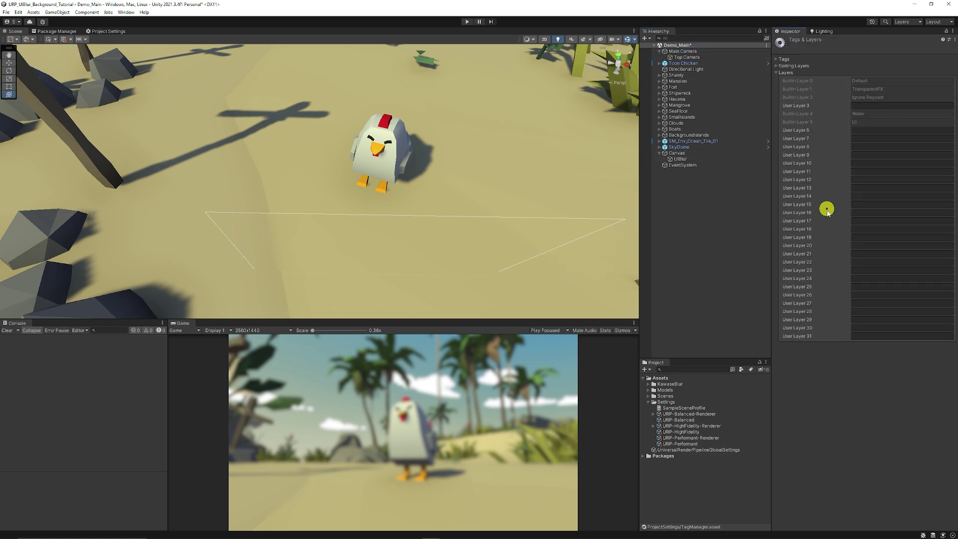
pyautogui.click(879, 130)
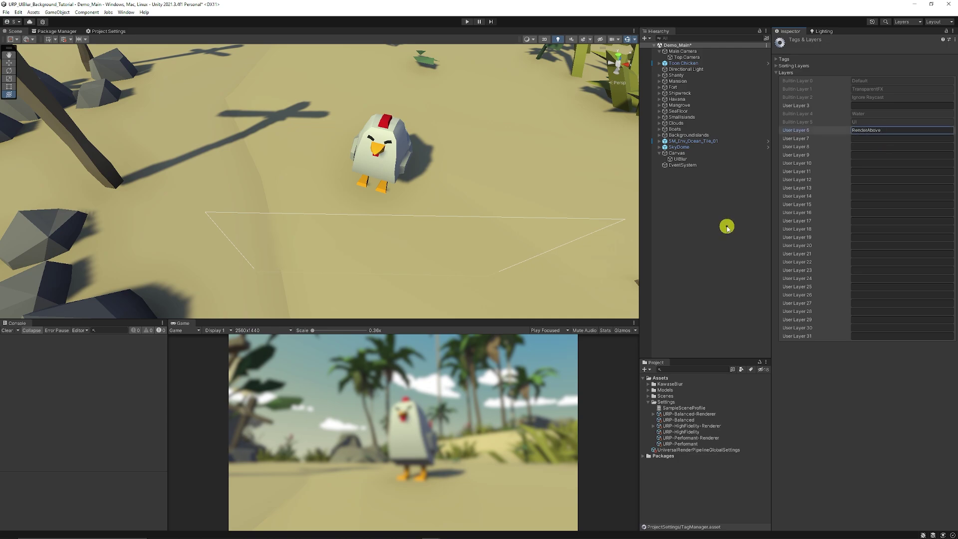
pyautogui.click(696, 51)
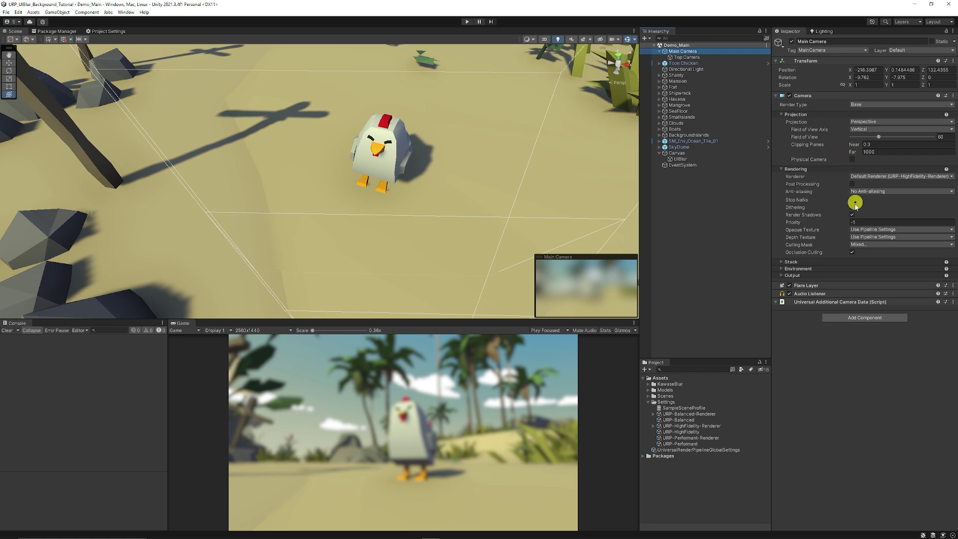
pyautogui.click(861, 244)
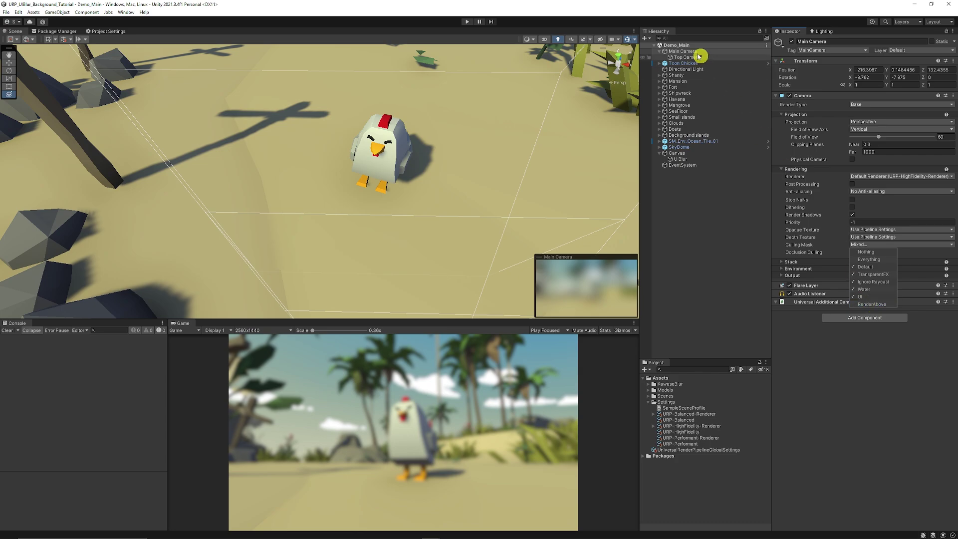
pyautogui.click(680, 64)
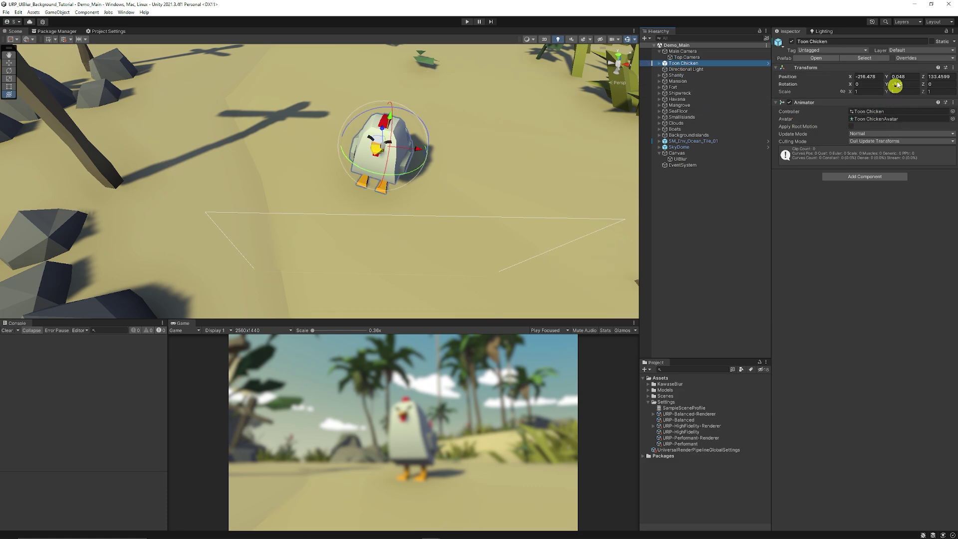
pyautogui.click(906, 50)
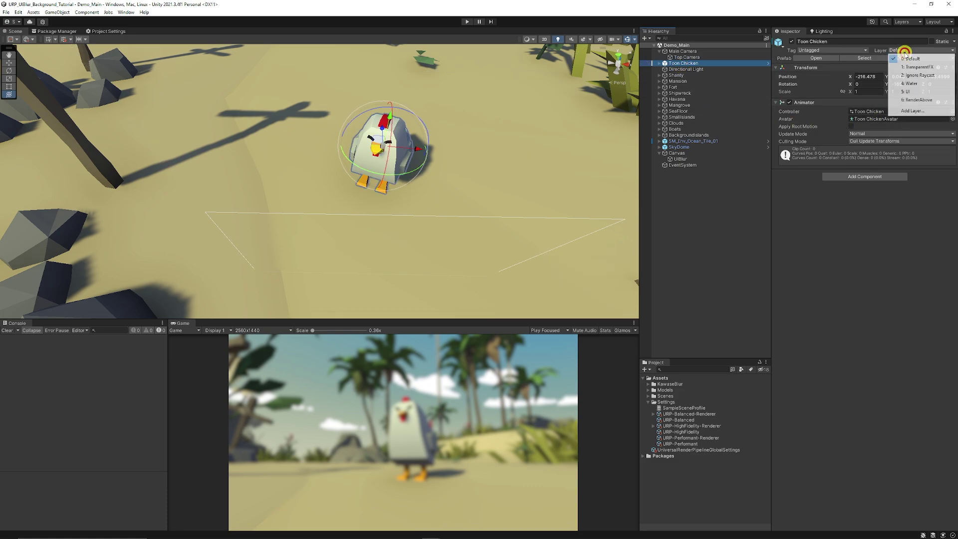
# Put the Toon Chicken and its children on the RenderAbove layer, then select Top Camera.
pyautogui.click(918, 100)
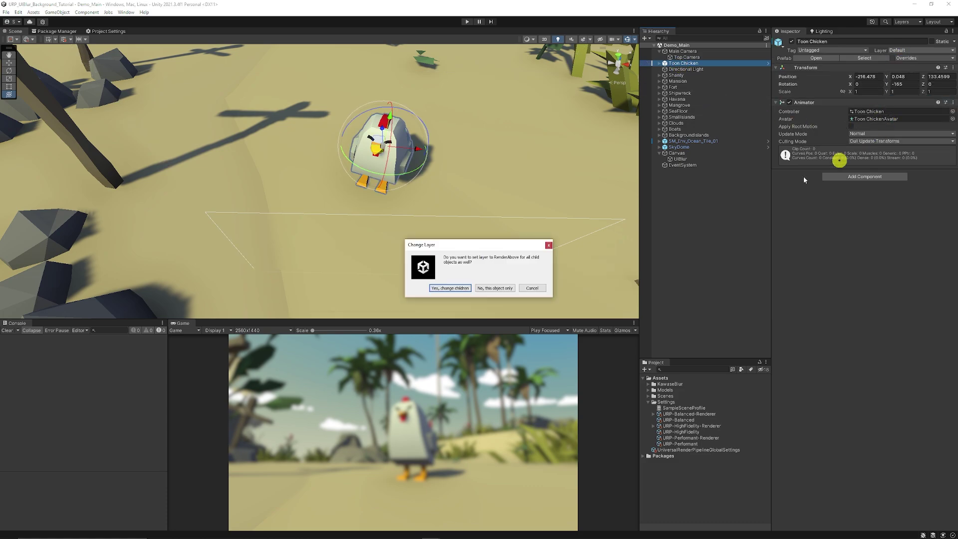
pyautogui.click(457, 289)
pyautogui.click(690, 257)
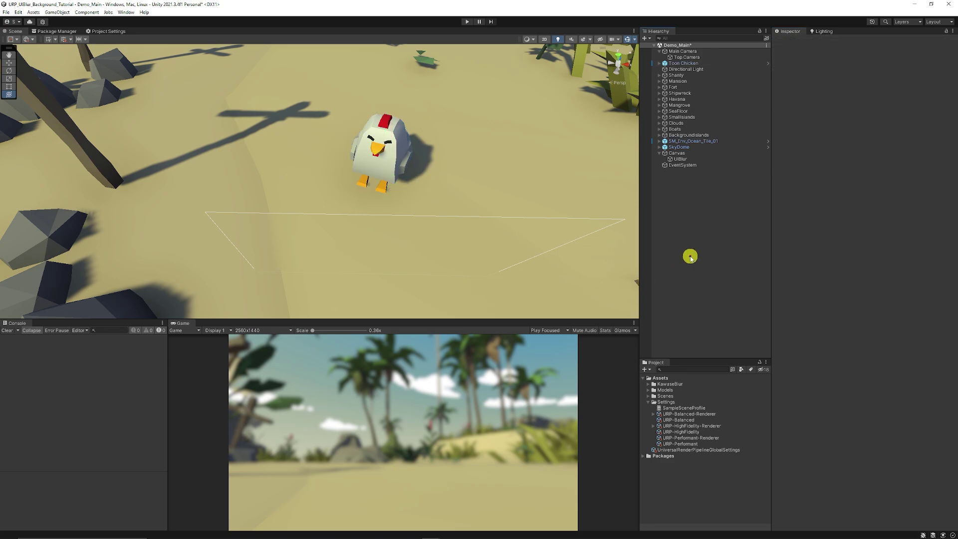
pyautogui.click(702, 51)
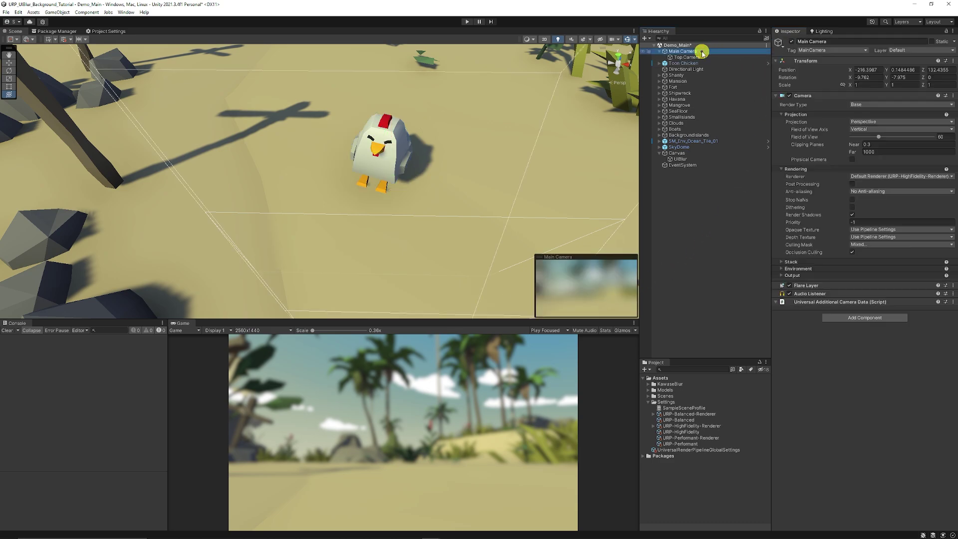
pyautogui.click(696, 57)
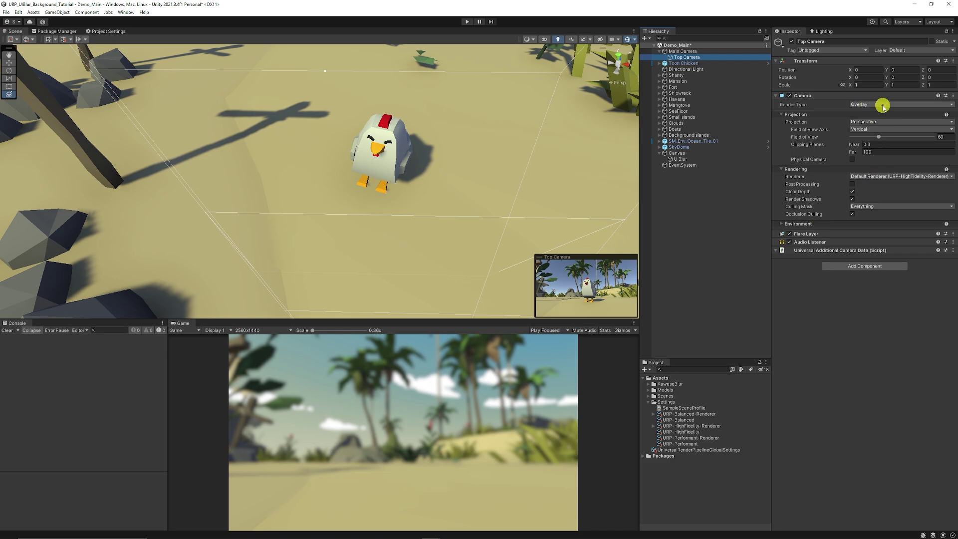
# Restrict the Top Camera's Culling Mask to only the RenderAbove layer.
pyautogui.click(867, 207)
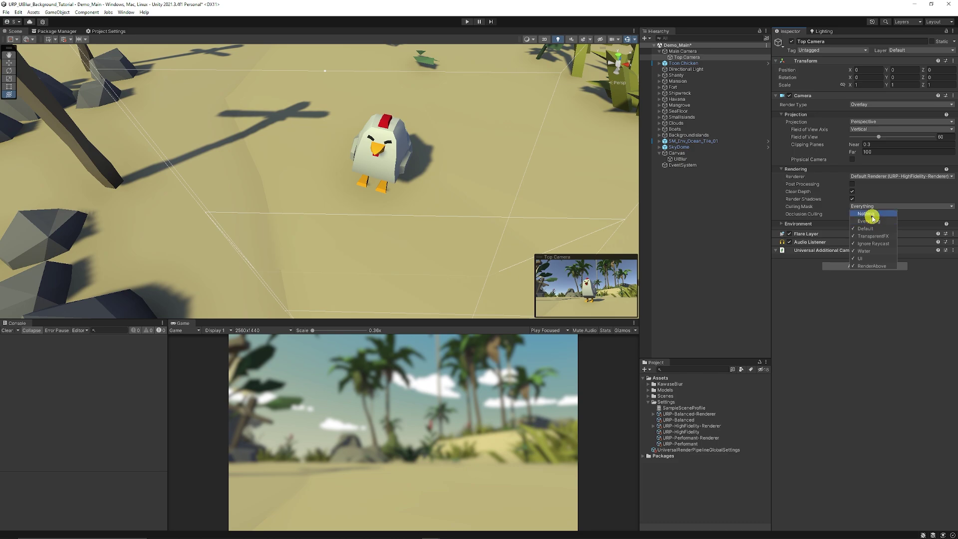
pyautogui.click(872, 215)
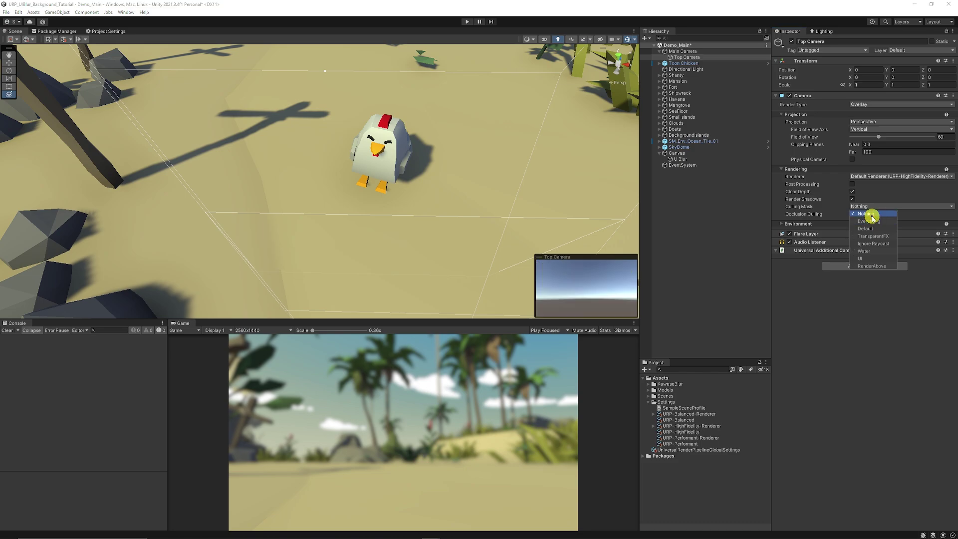
pyautogui.click(750, 246)
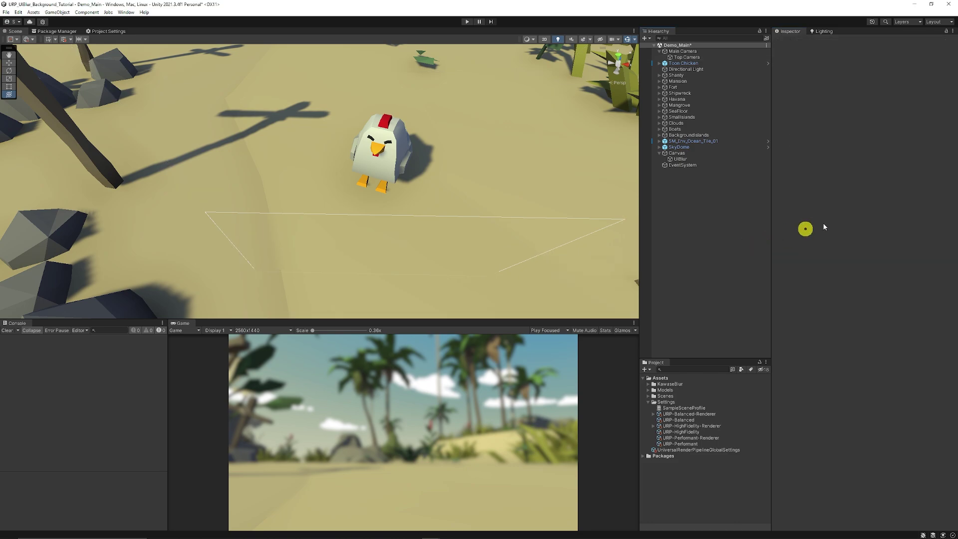
pyautogui.click(693, 57)
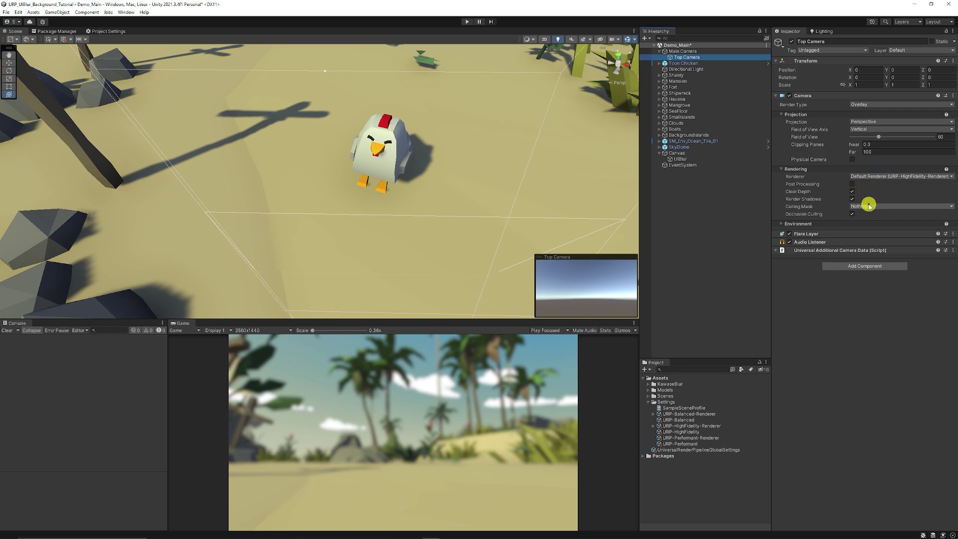
pyautogui.click(869, 205)
pyautogui.click(865, 260)
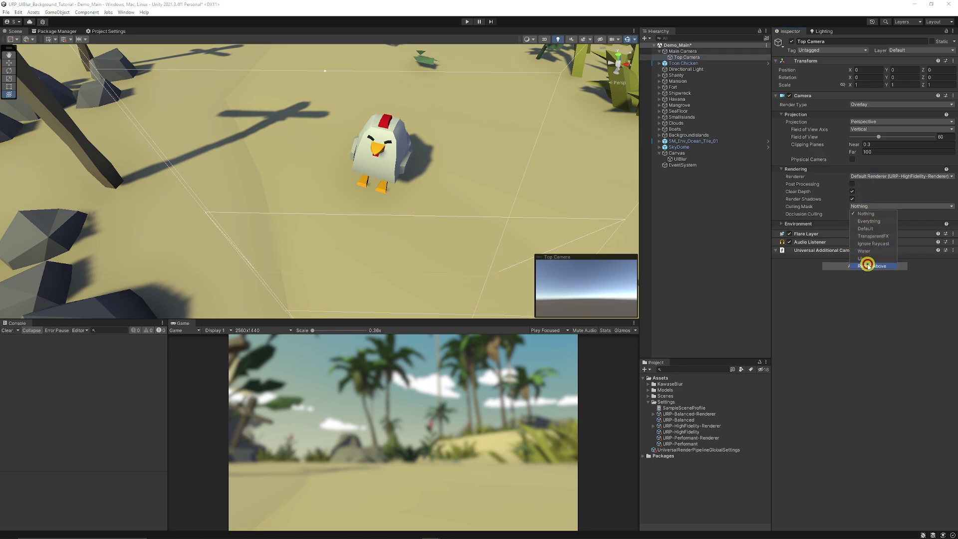
pyautogui.click(735, 250)
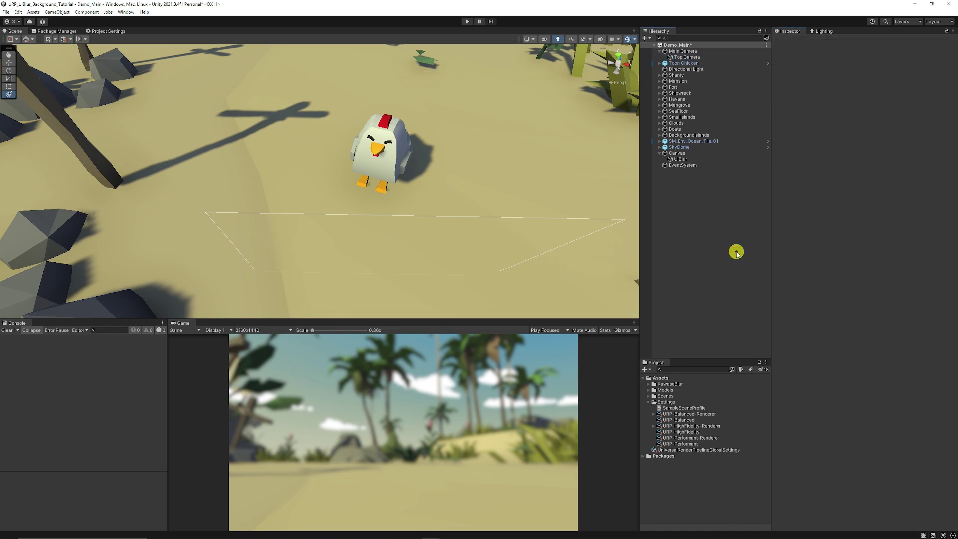
pyautogui.click(687, 57)
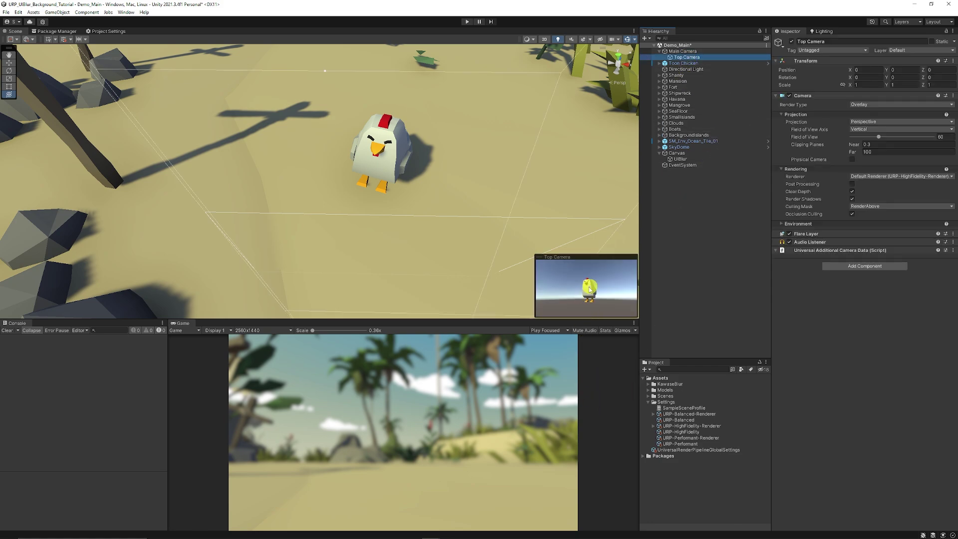
# Add the Top Camera to the Main Camera's Stack list.
pyautogui.click(679, 44)
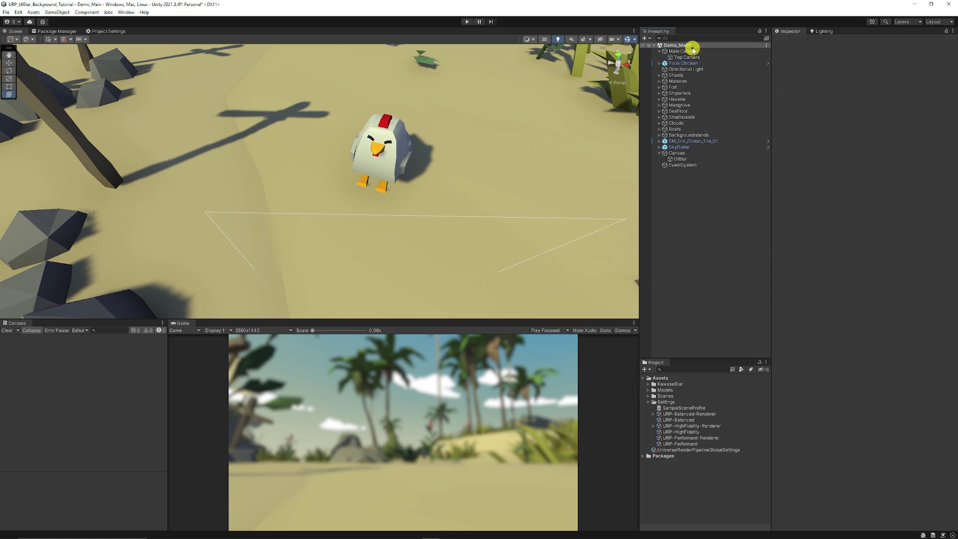
pyautogui.click(683, 51)
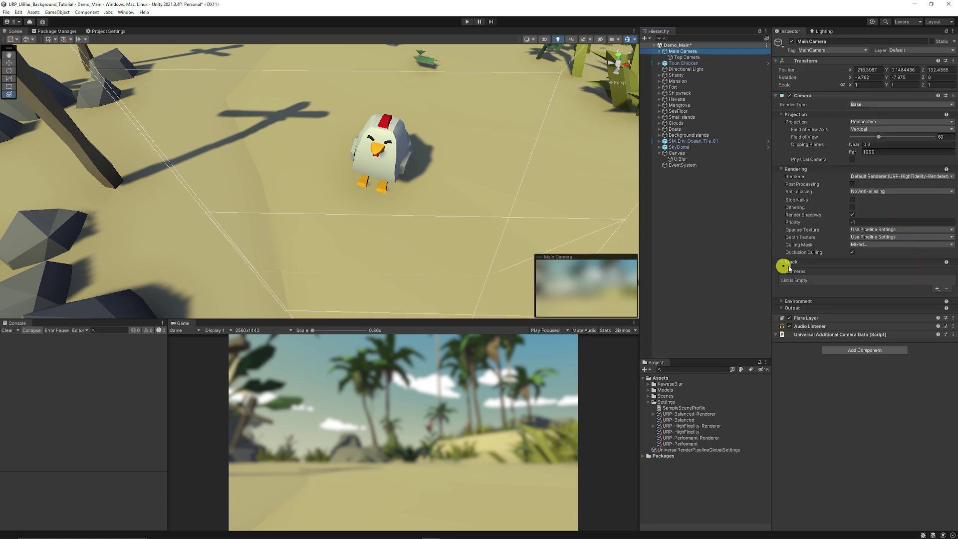
pyautogui.click(938, 288)
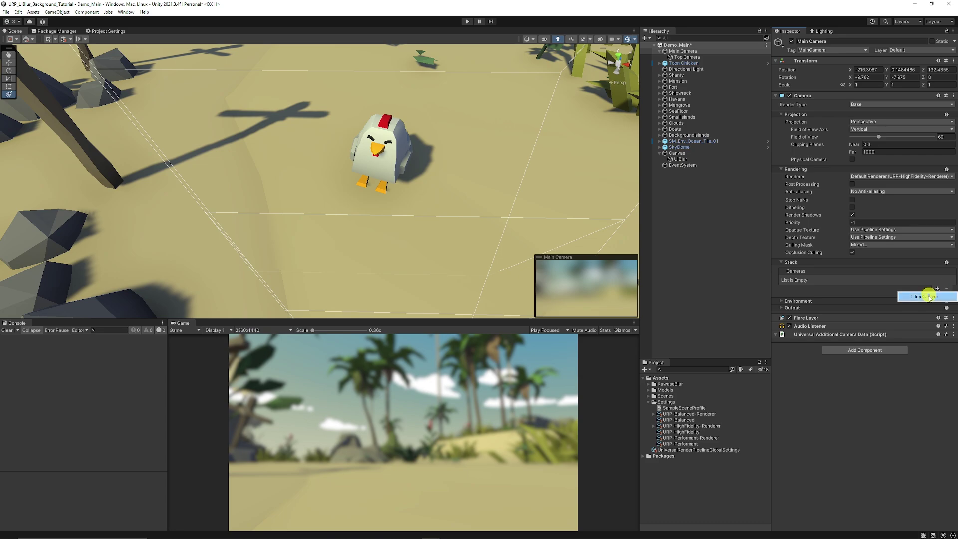
pyautogui.click(921, 298)
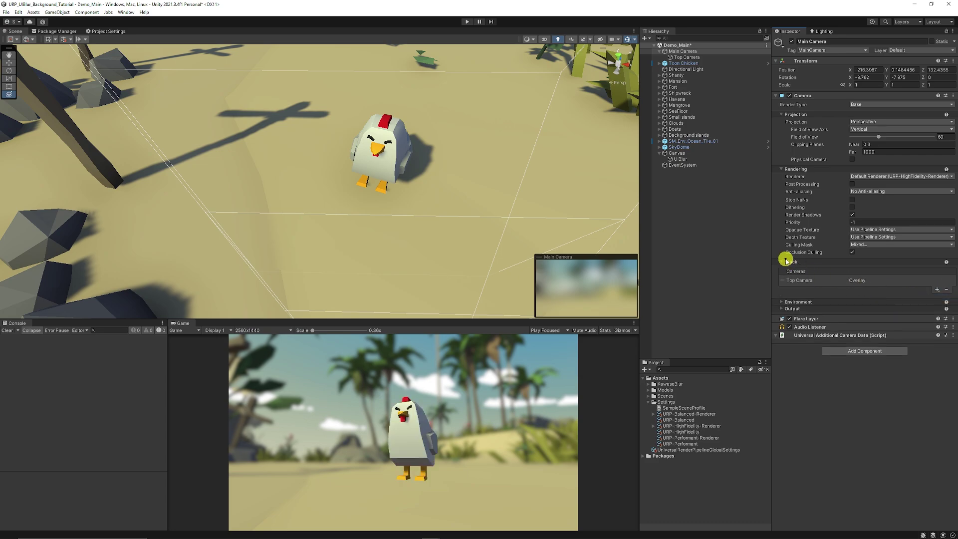
pyautogui.click(683, 63)
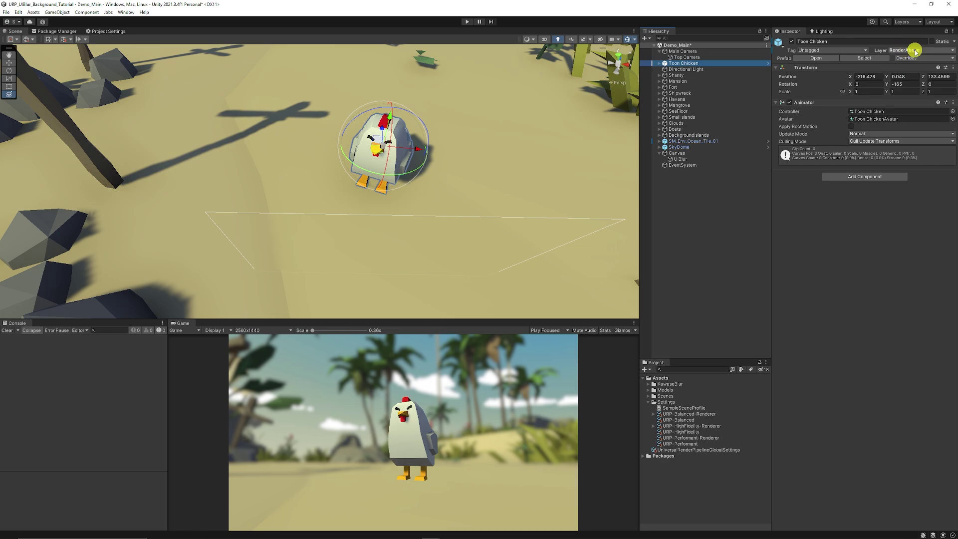
# Lower the Top Camera's far clipping plane from 40.5 to about 25.5.
pyautogui.click(696, 57)
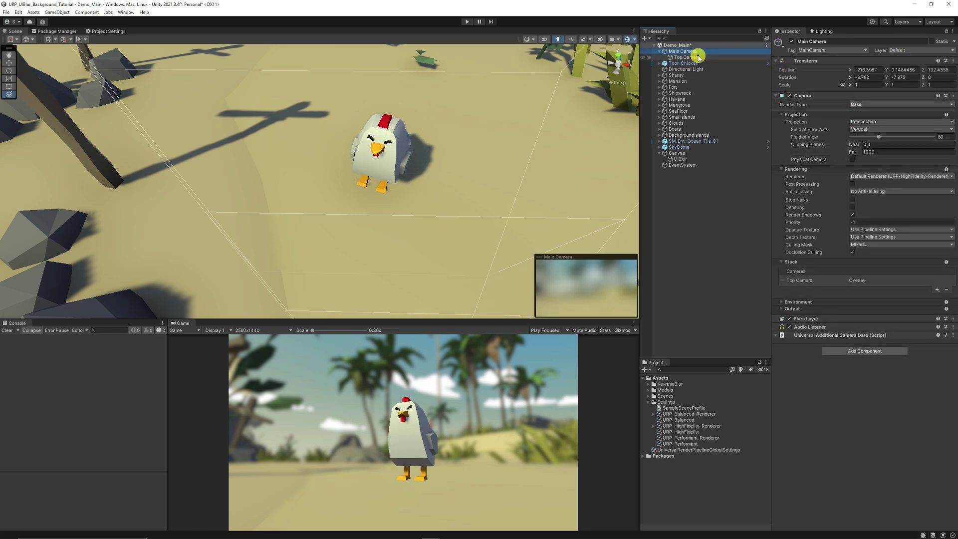
pyautogui.click(863, 152)
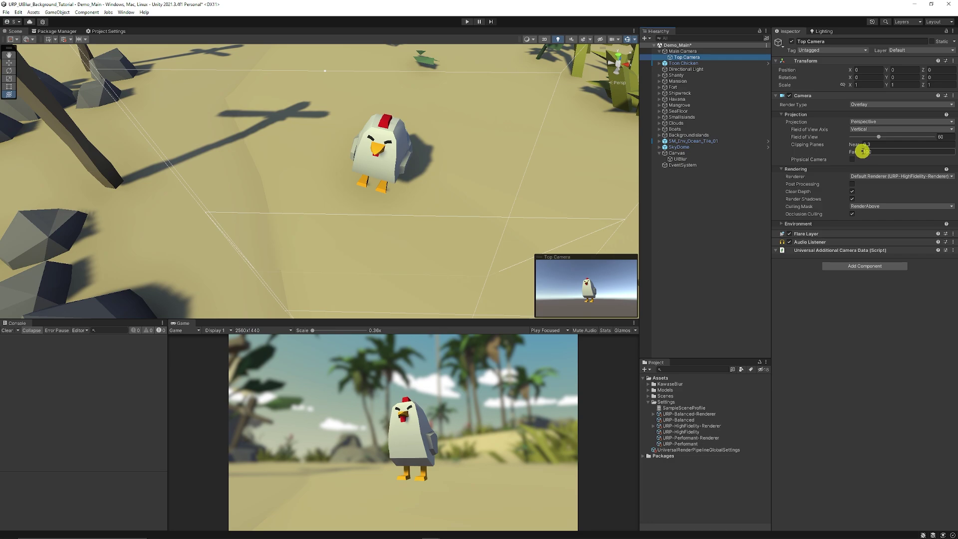
pyautogui.write('40.5')
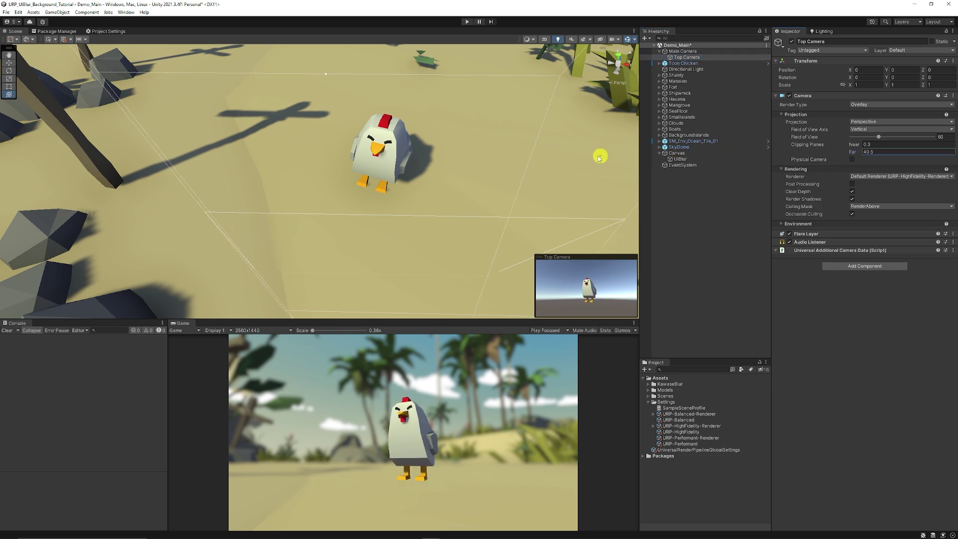
pyautogui.moveTo(599, 157); pyautogui.dragTo(550, 156)
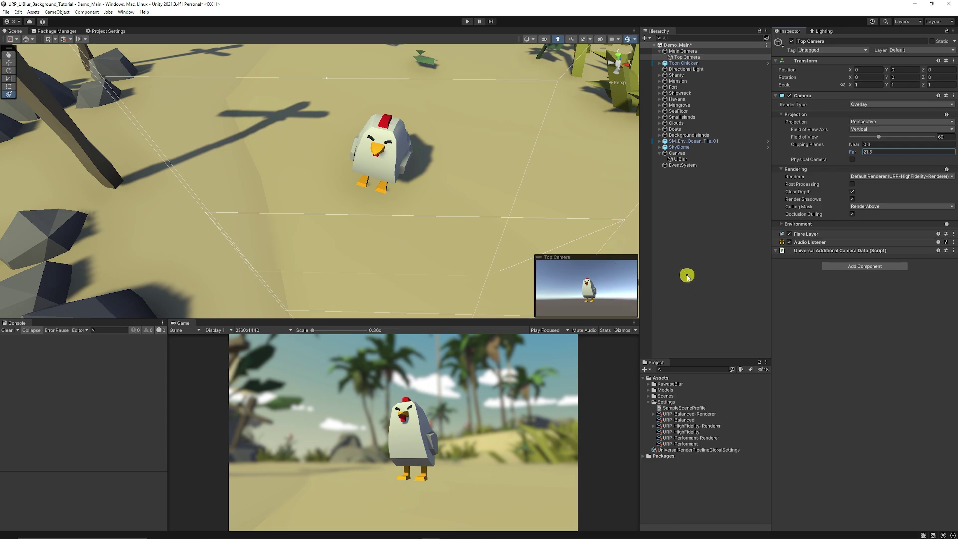
# Drag the Kawase Blur 'Blur Passes' slider on URP-HighFidelity-Renderer upward from 5.
pyautogui.click(688, 63)
pyautogui.click(691, 426)
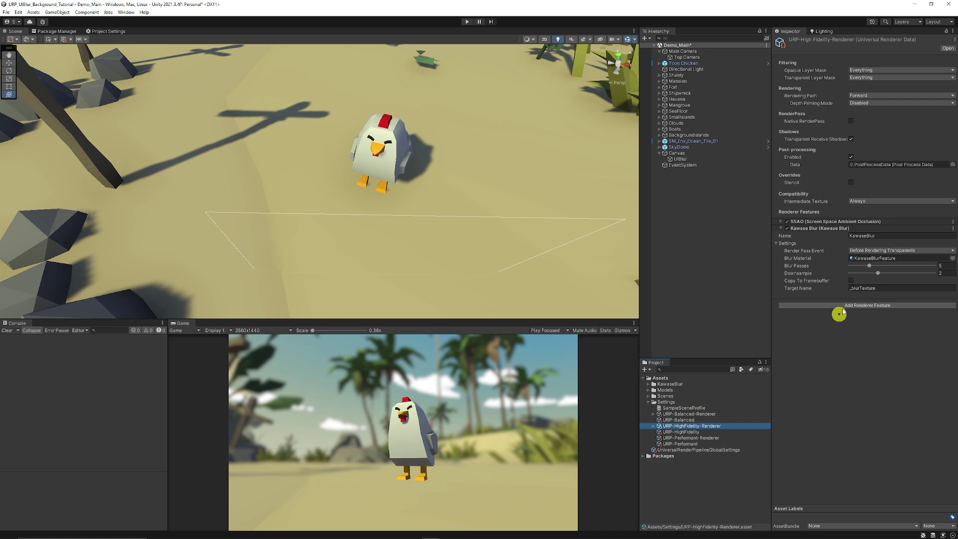
pyautogui.moveTo(870, 267); pyautogui.dragTo(895, 266)
pyautogui.click(483, 309)
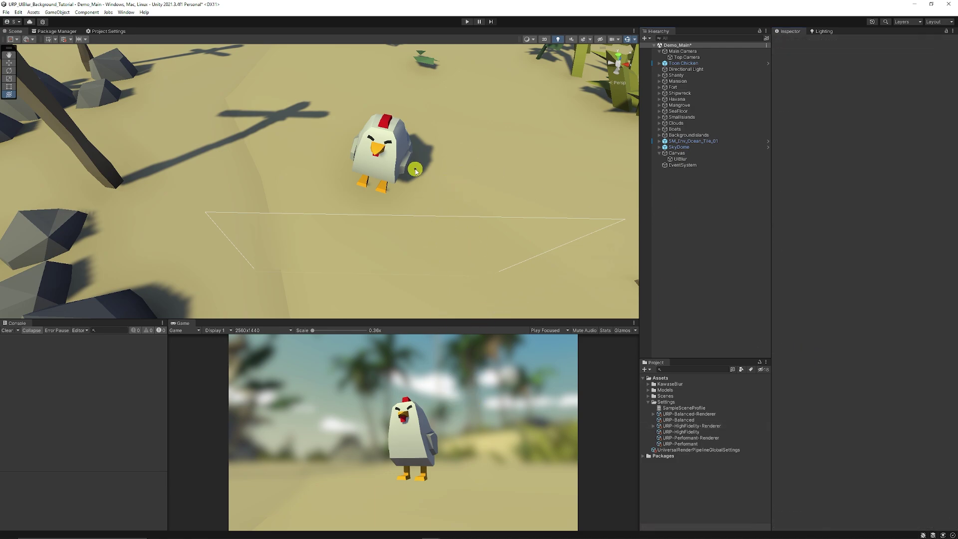
pyautogui.click(467, 21)
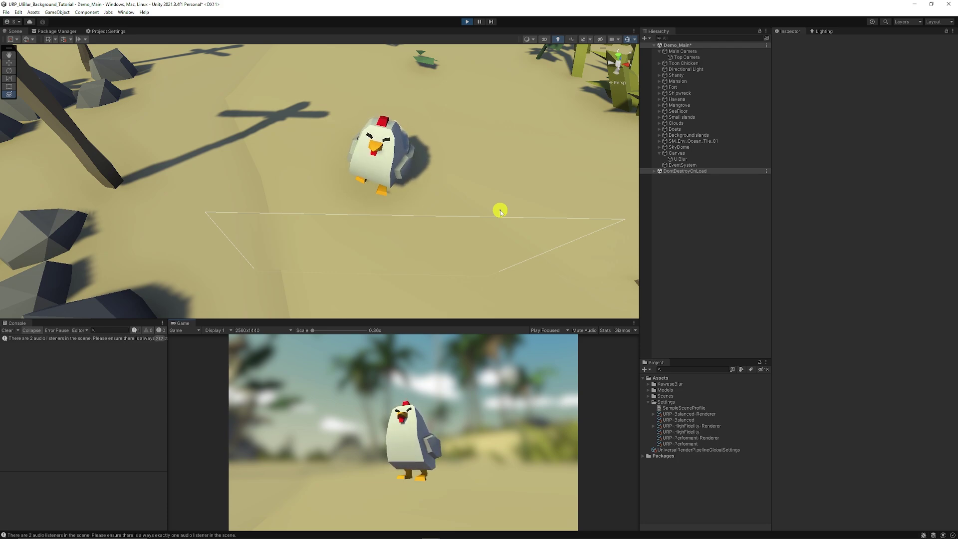
pyautogui.click(463, 23)
pyautogui.click(680, 158)
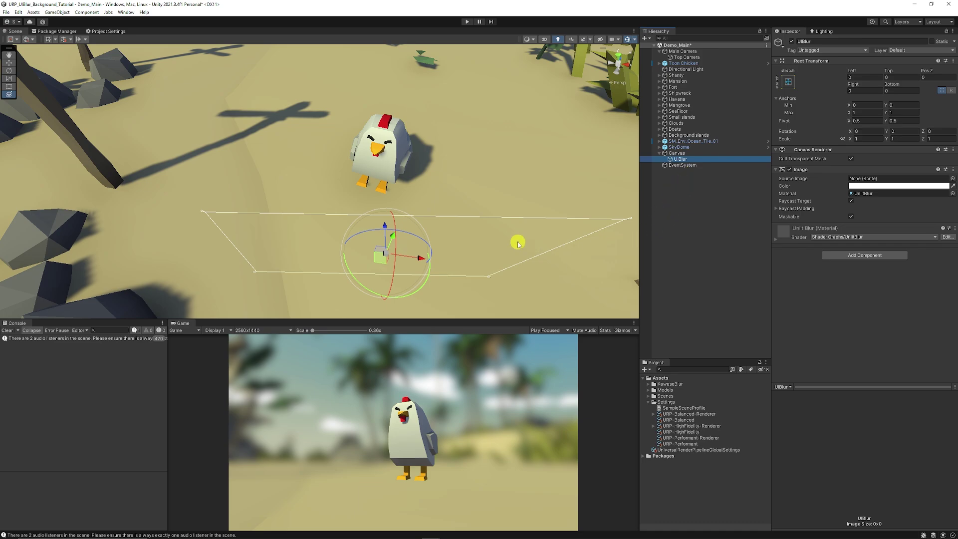
pyautogui.scroll(-3, 510, 251)
pyautogui.scroll(-2, 510, 251)
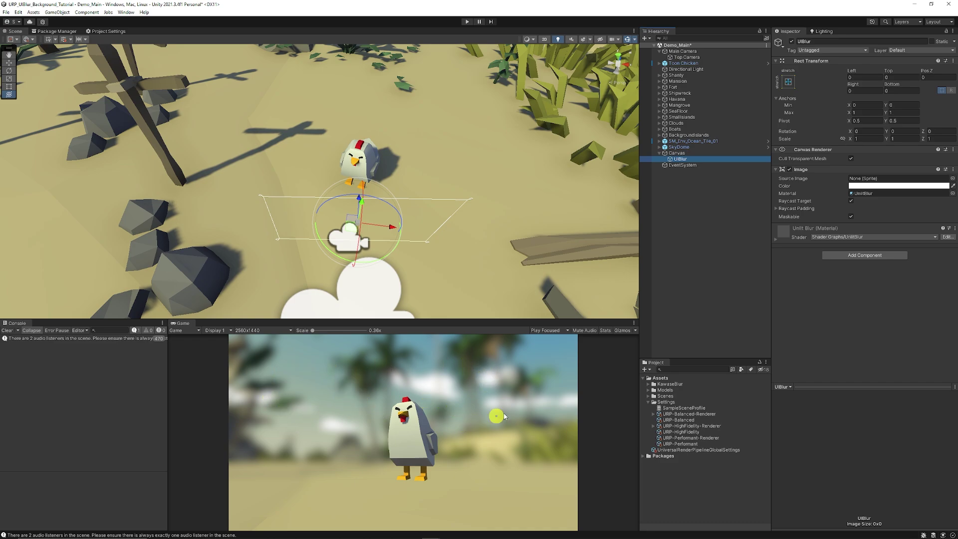
pyautogui.click(697, 257)
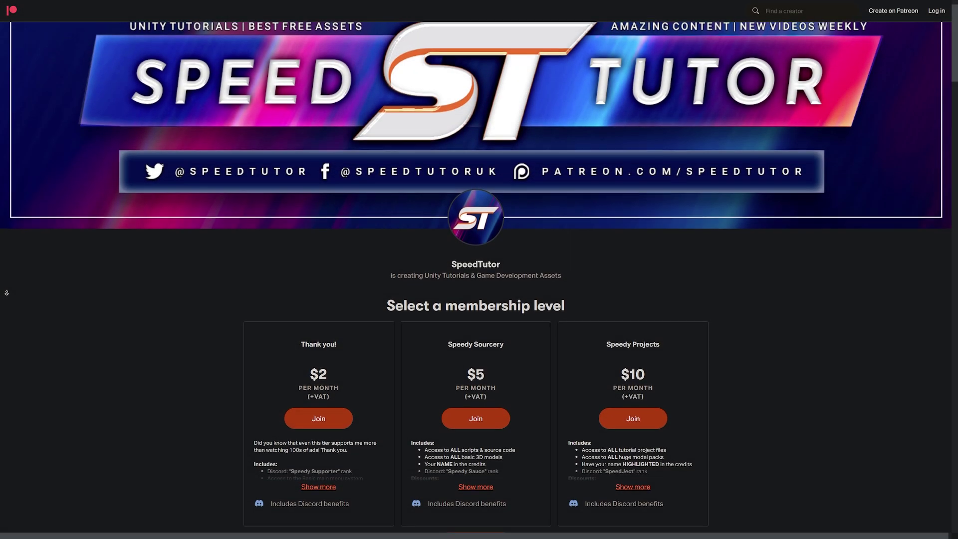
pyautogui.scroll(-5, 6, 296)
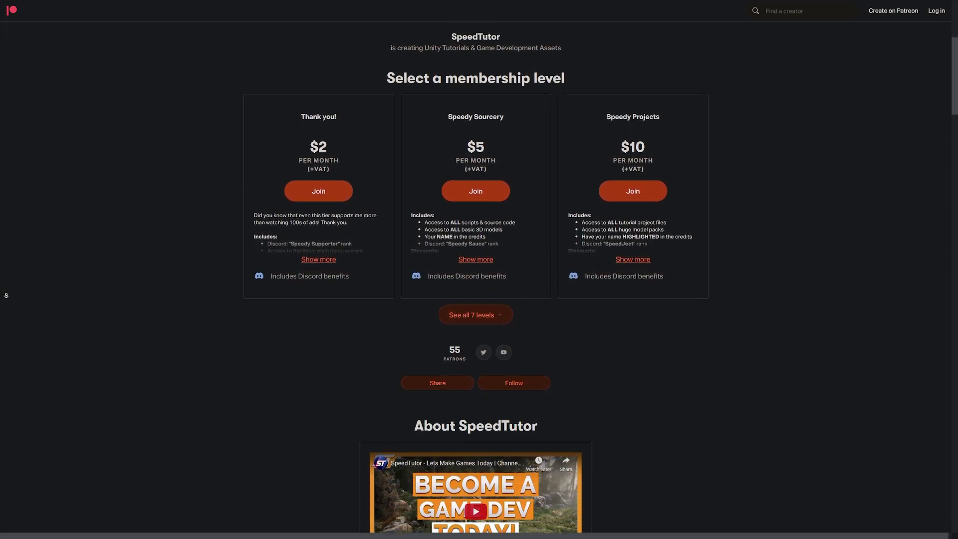
# Scroll SpeedTutor's Patreon page past the membership tiers to the locked recent posts.
pyautogui.scroll(-8, 6, 296)
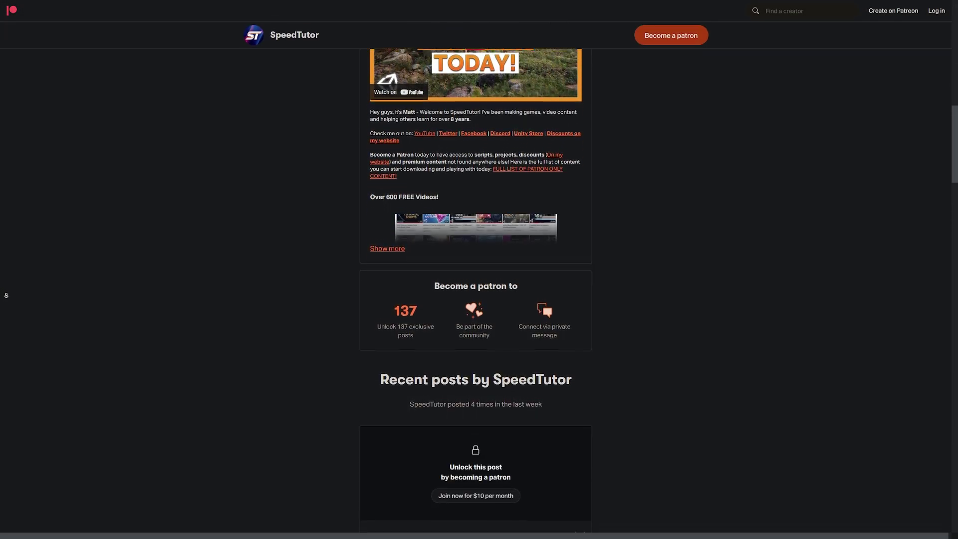
pyautogui.scroll(-8, 6, 295)
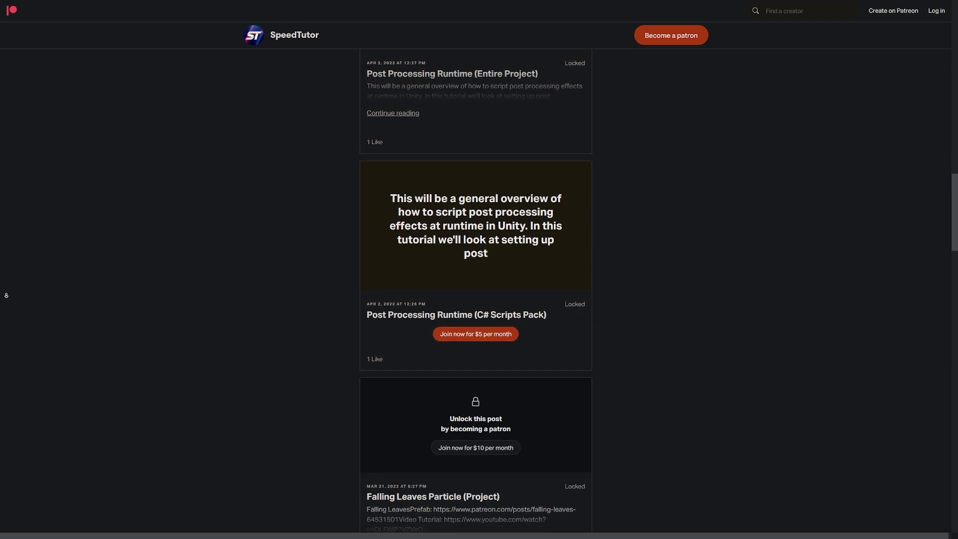
pyautogui.scroll(-2, 6, 296)
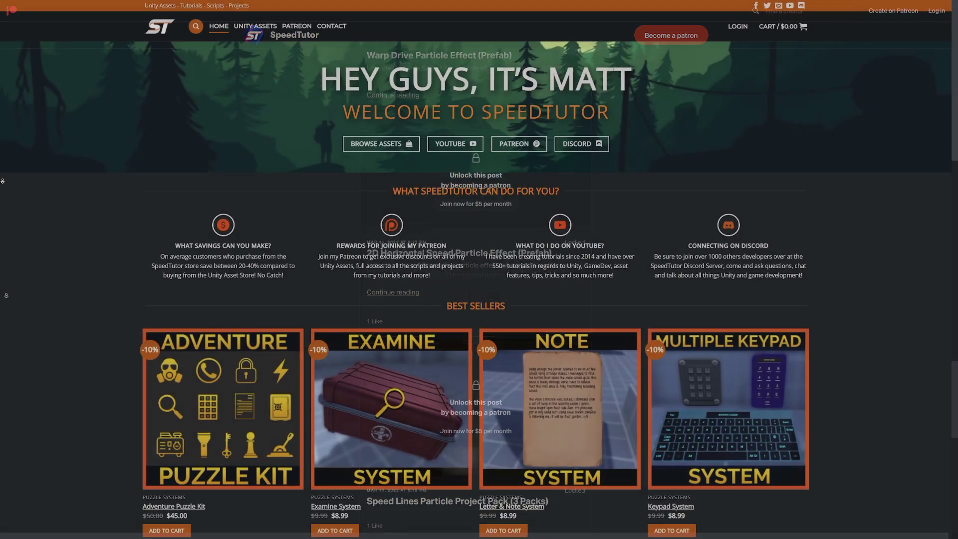
# Scroll the SpeedTutor website through Best Sellers and Unity Assets - Puzzle Systems.
pyautogui.scroll(-2, 2, 190)
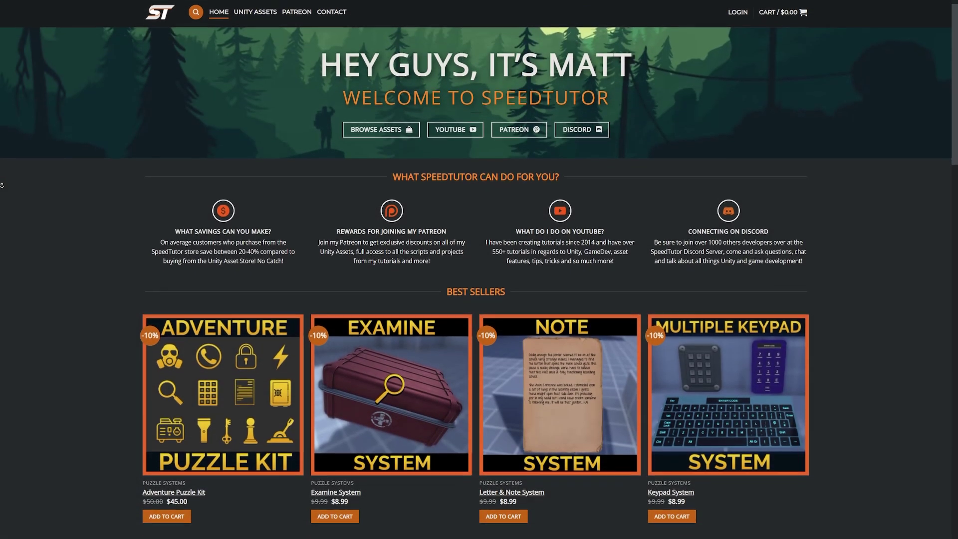
pyautogui.scroll(-4, 2, 191)
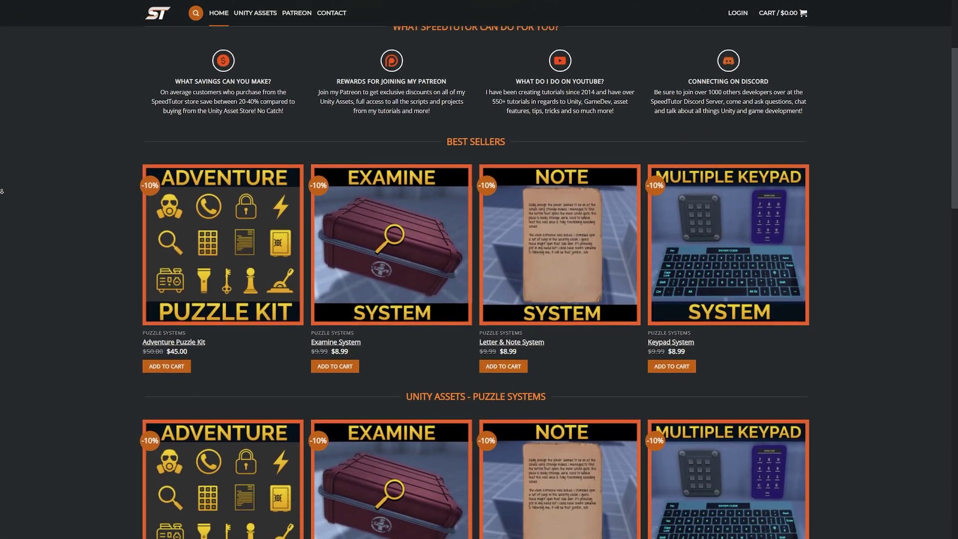
pyautogui.scroll(-4, 2, 191)
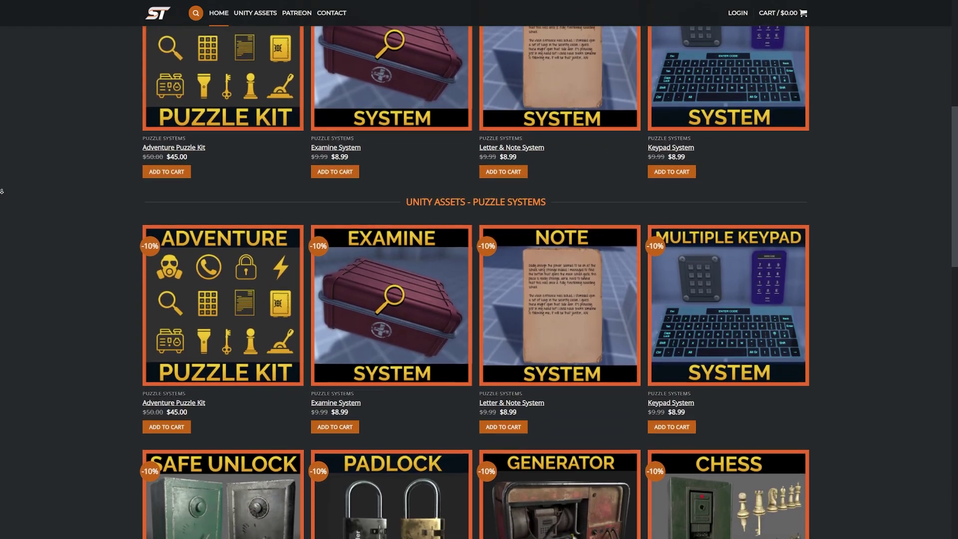
pyautogui.scroll(-4, 1, 191)
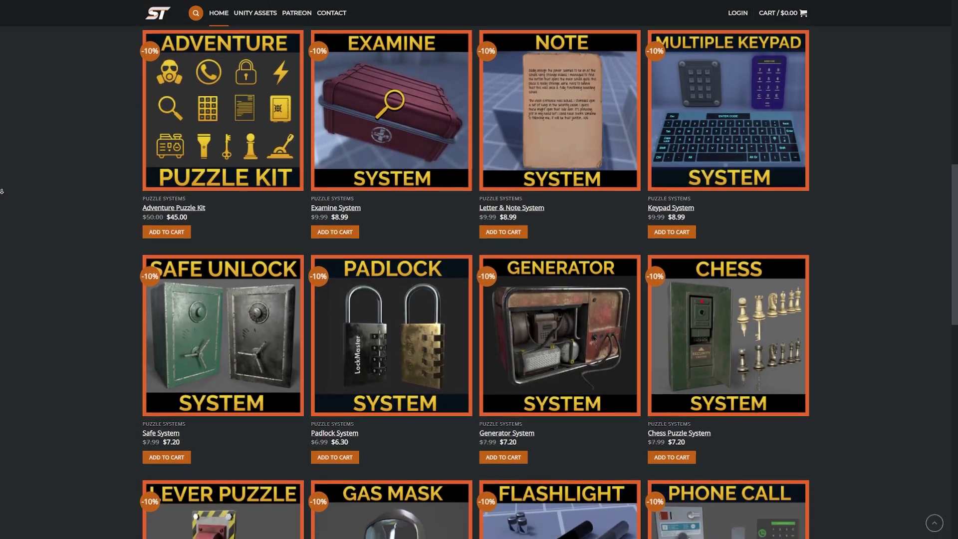